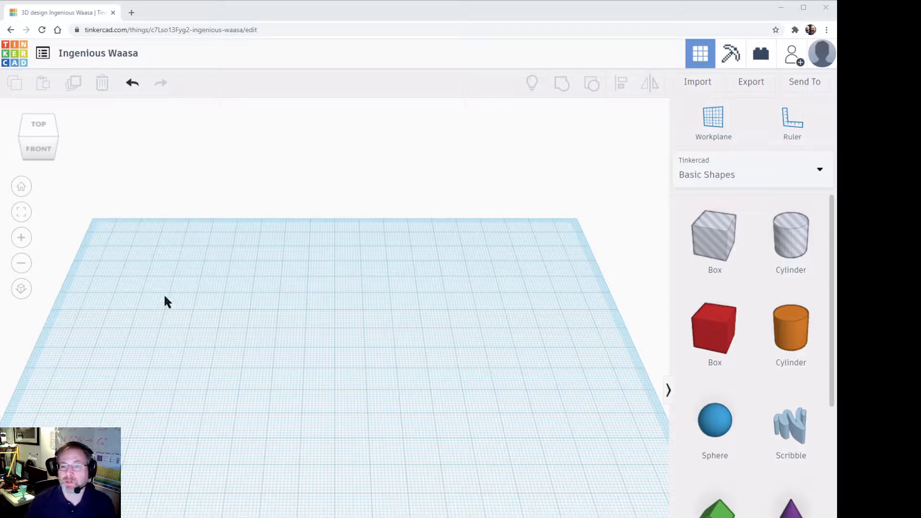
Step: Place a solid red box near the middle of the workplane
scroll(767, 379, "down", 8)
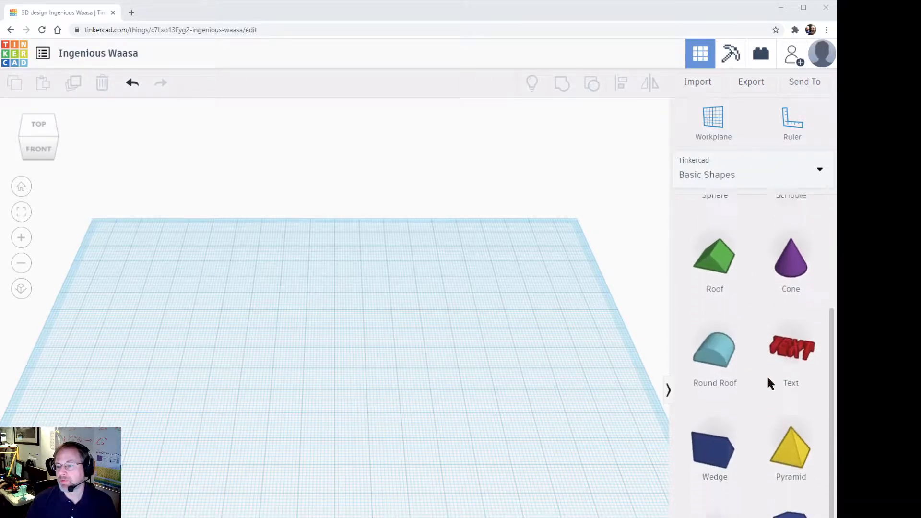
scroll(769, 382, "up", 8)
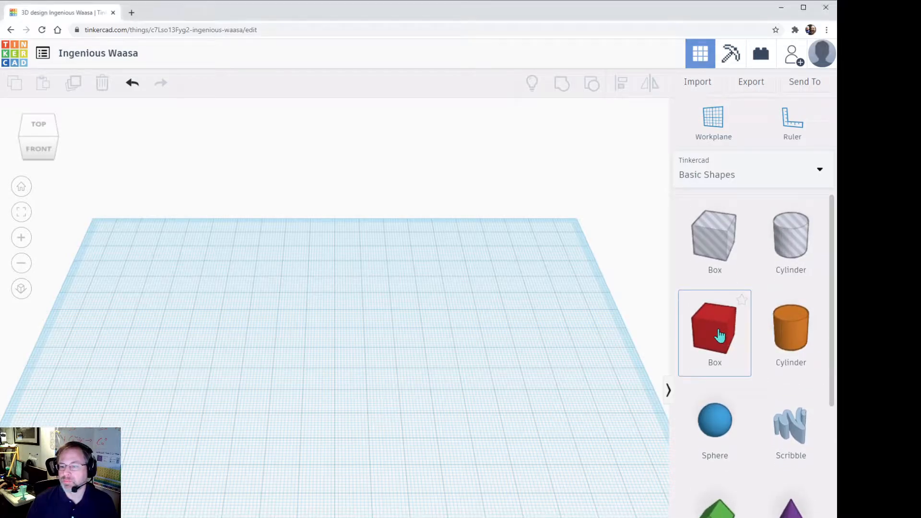
left_click_drag(720, 336, 366, 370)
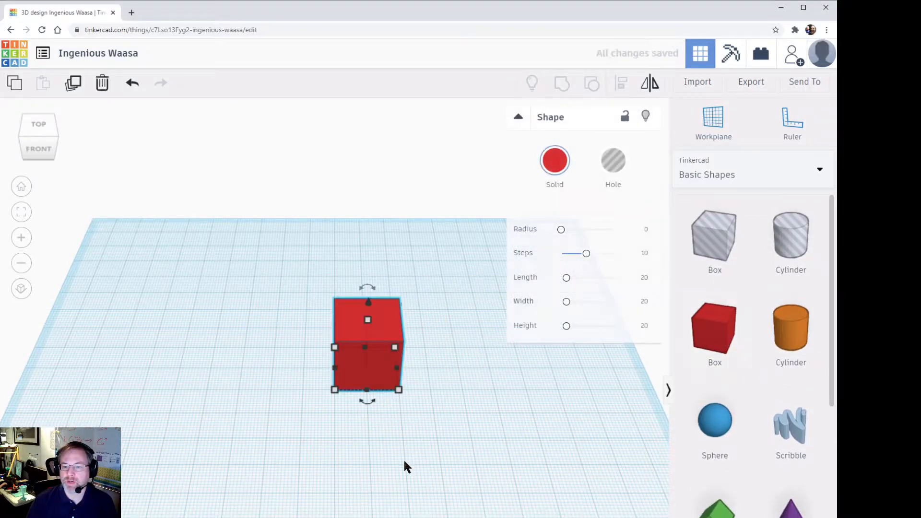
scroll(455, 353, "up", 3)
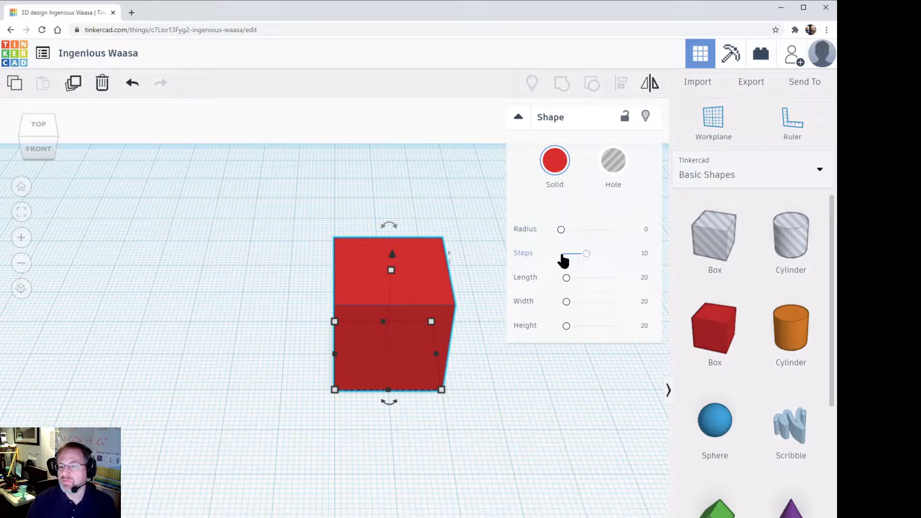
Step: Try the red box at about 44.91 length, 49.5 width and 28.82 height, and delete it
mouse_move(588, 255)
left_mouse_down()
mouse_move(612, 255)
mouse_move(573, 254)
mouse_move(590, 258)
left_mouse_up()
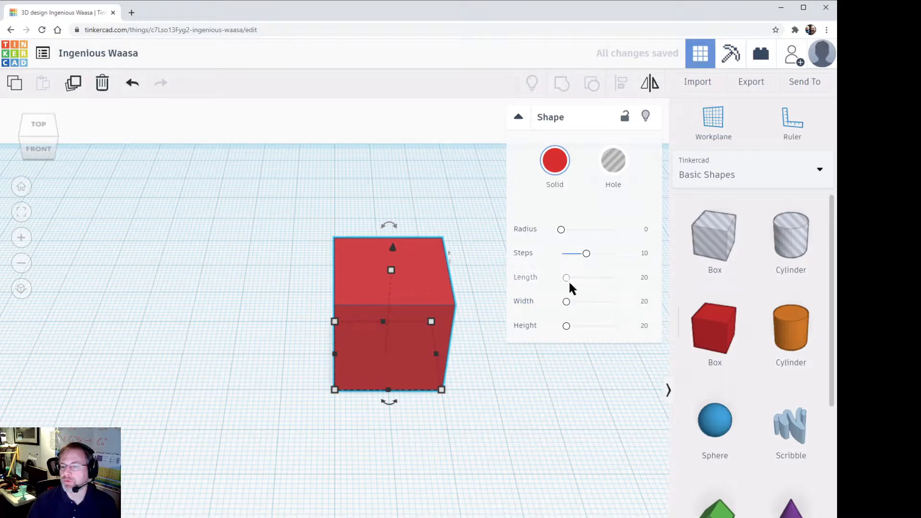
left_click_drag(570, 282, 568, 330)
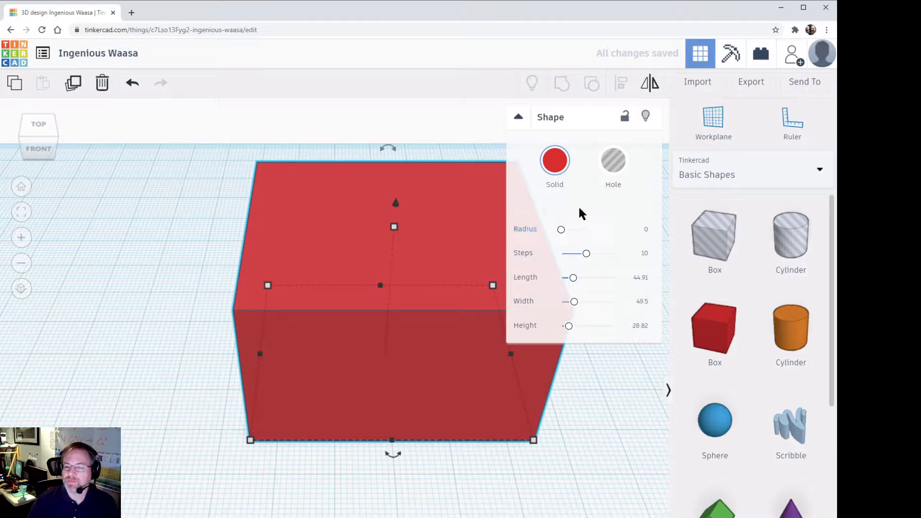
left_click_drag(563, 232, 531, 229)
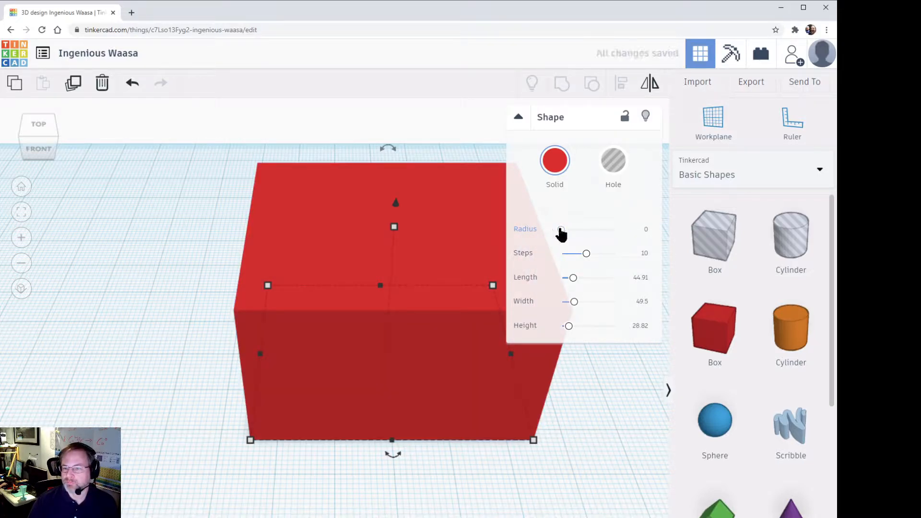
key("Delete")
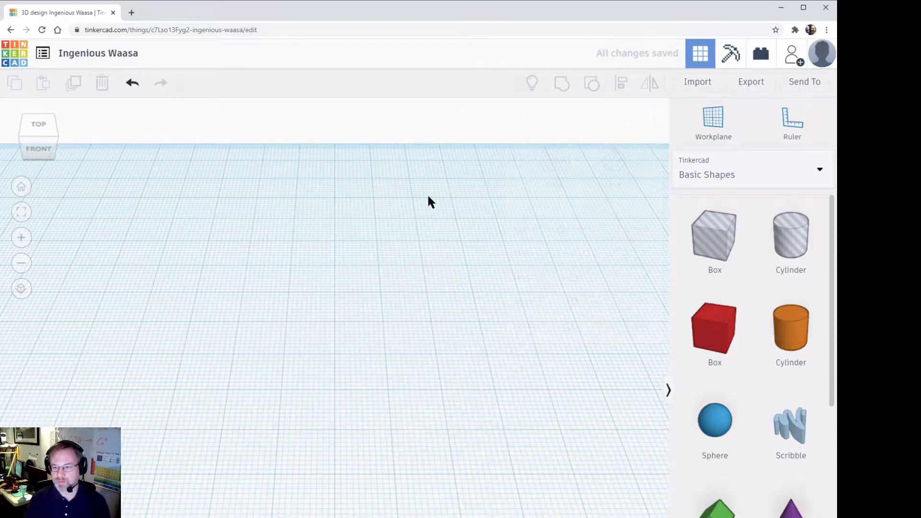
Step: Place a new solid red box on the workplane and round its edges with a radius of about 2.18
left_click_drag(720, 318, 360, 334)
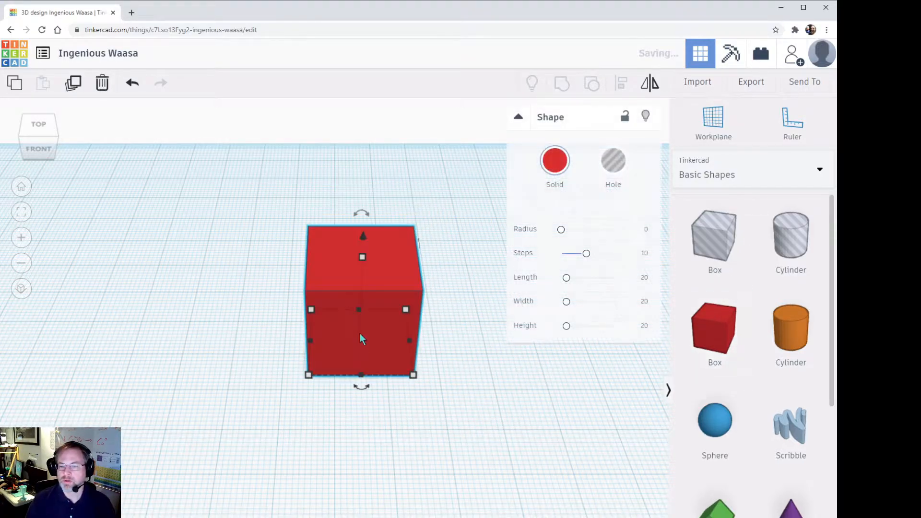
left_click_drag(565, 229, 570, 233)
scroll(487, 261, "up", 3)
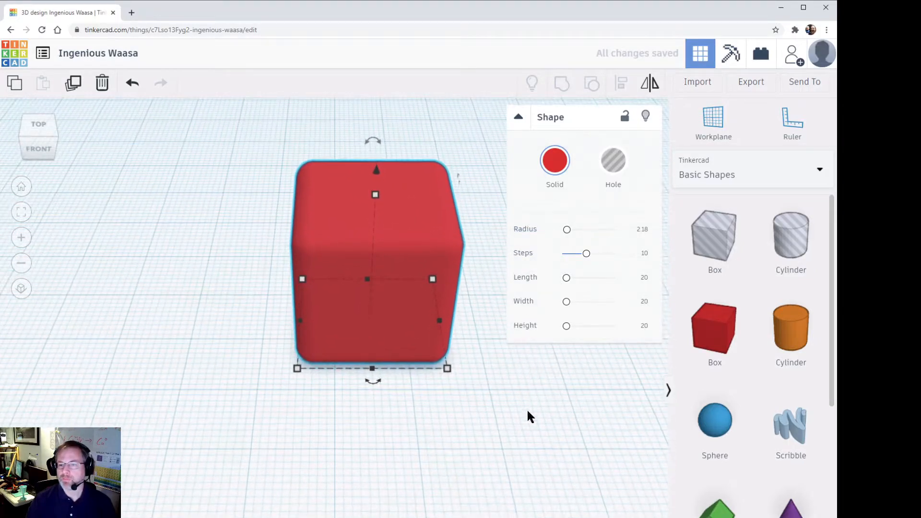
left_click(518, 119)
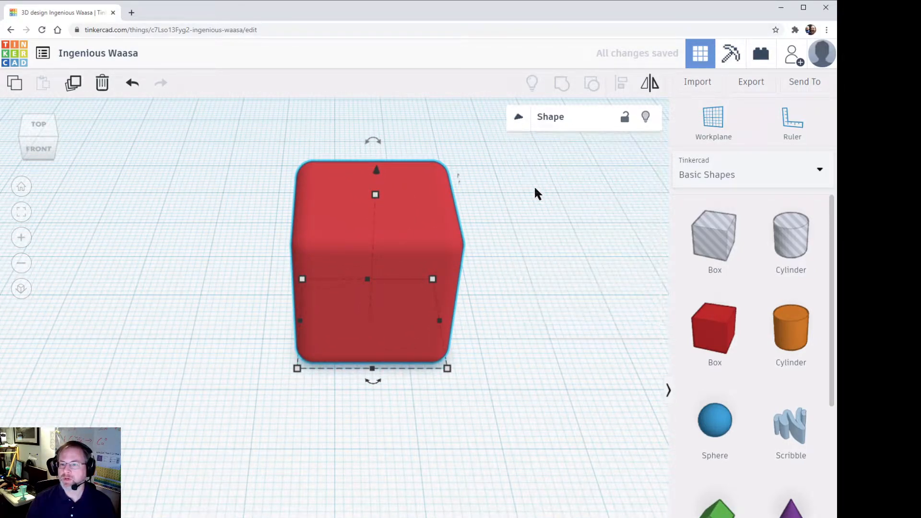
left_click(547, 295)
Step: Place a cylinder beside the rounded box and turn it into a hole
right_click_drag(537, 312, 574, 458)
middle_click_drag(481, 482, 391, 517)
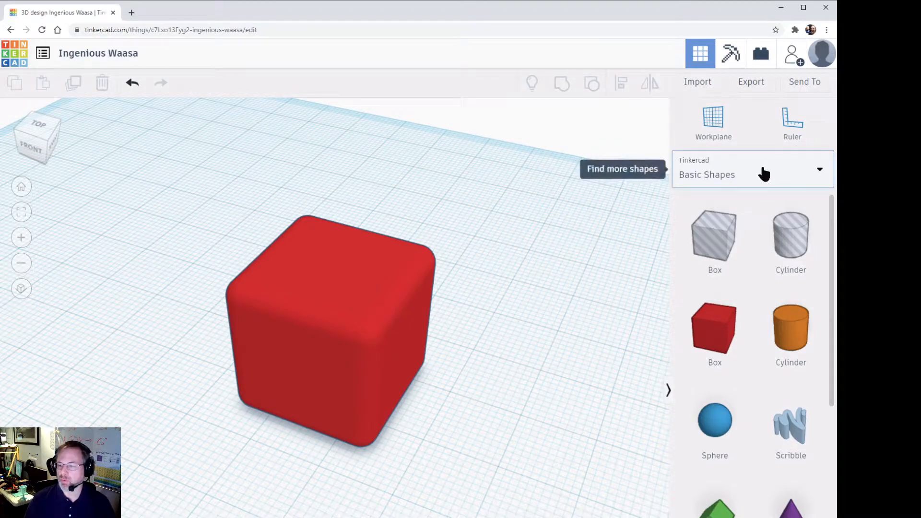
left_click(790, 334)
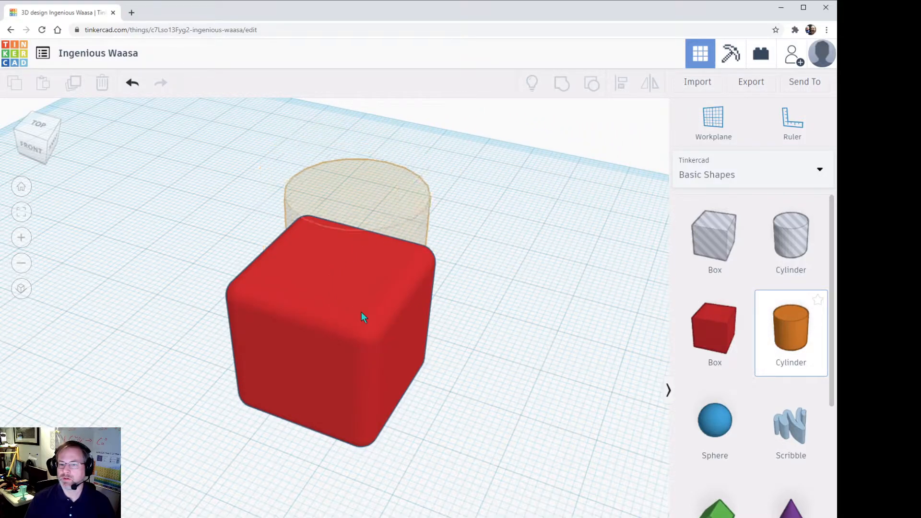
left_click(524, 369)
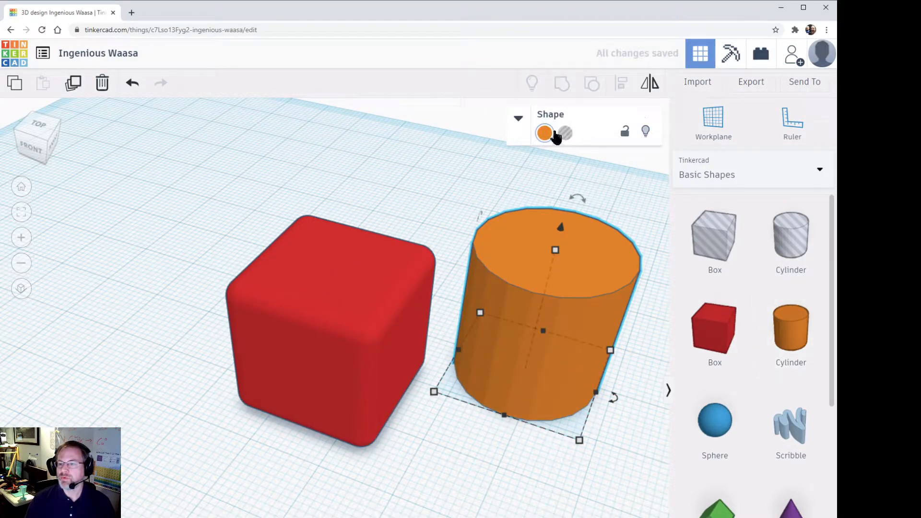
left_click(566, 133)
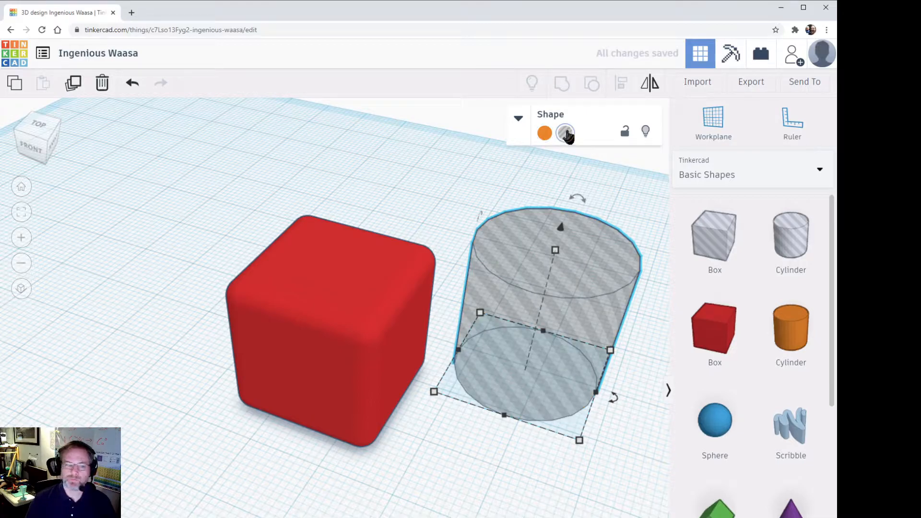
Step: Move the cylinder hole to overlap the side of the rounded box, and delete the cylinder
left_click_drag(582, 334, 494, 329)
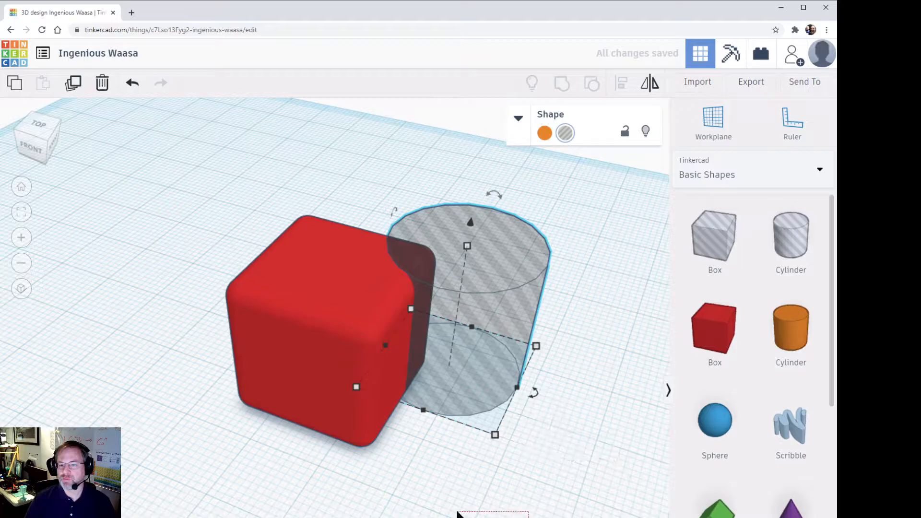
left_click(475, 515)
right_click_drag(481, 515, 394, 509)
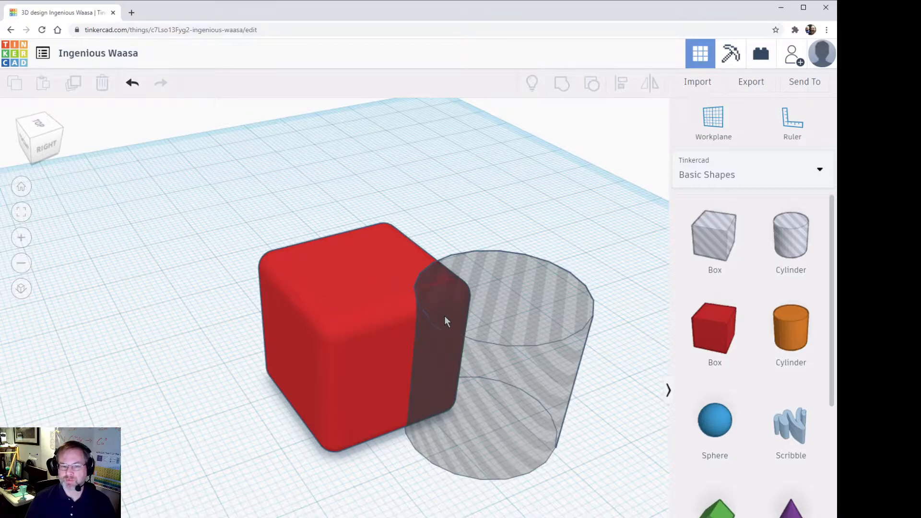
right_click_drag(478, 383, 530, 385)
left_click(532, 384)
key("Delete")
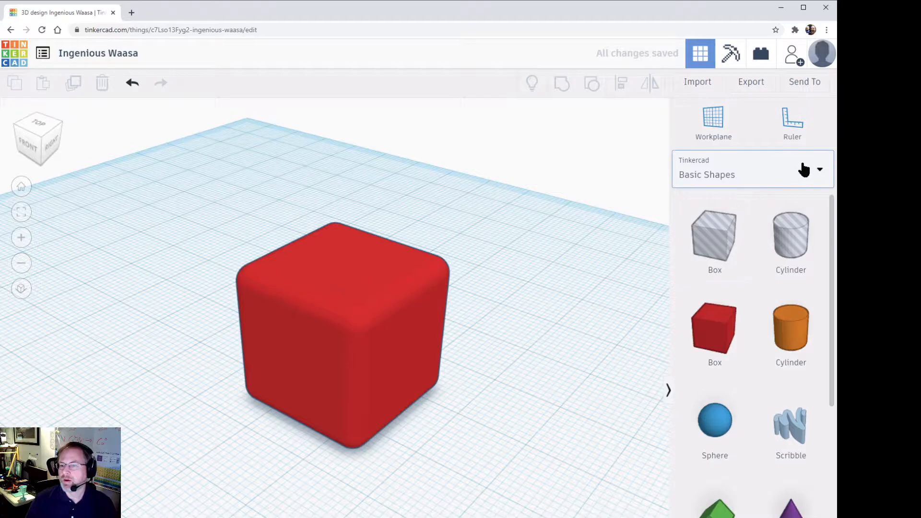
Step: Place the letter A from the Text and numbers shapes beside the rounded box and turn it into a hole
left_click(824, 170)
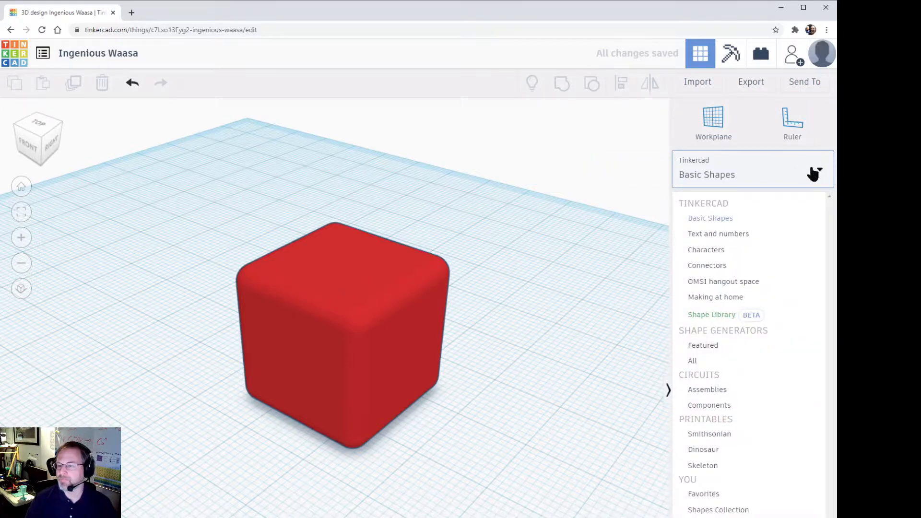
left_click(765, 235)
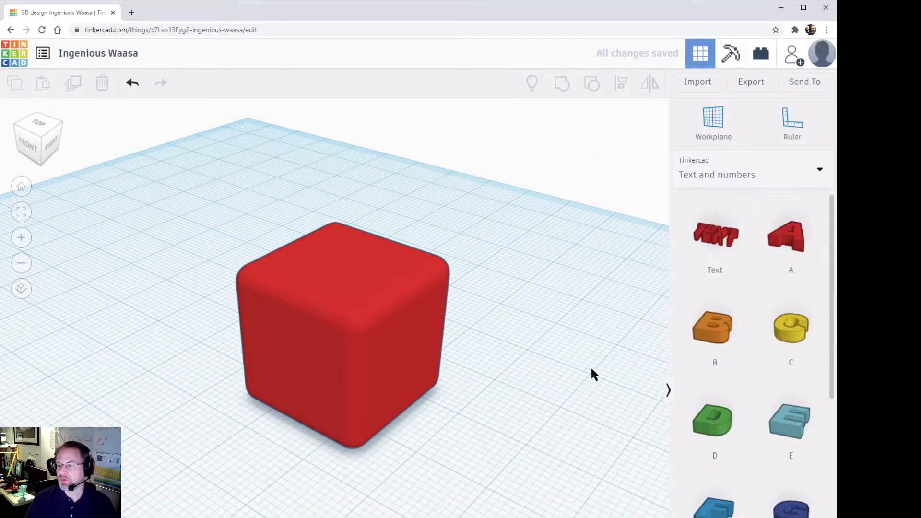
right_click_drag(568, 387, 625, 405)
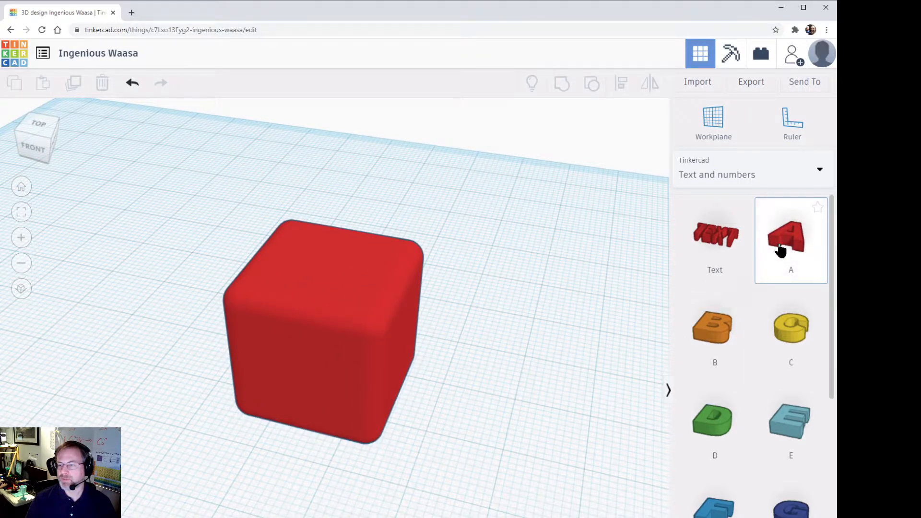
left_click_drag(800, 239, 257, 495)
left_click(531, 492)
right_click_drag(531, 492, 408, 497)
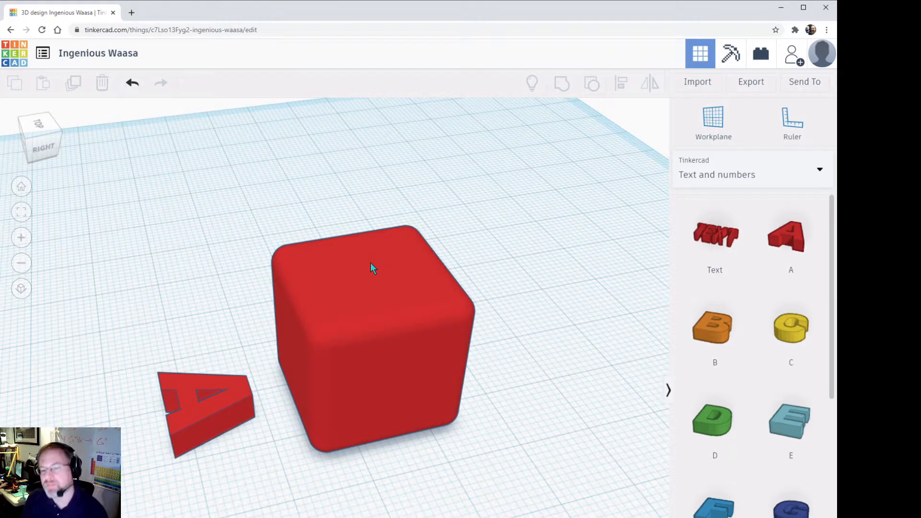
left_click(205, 445)
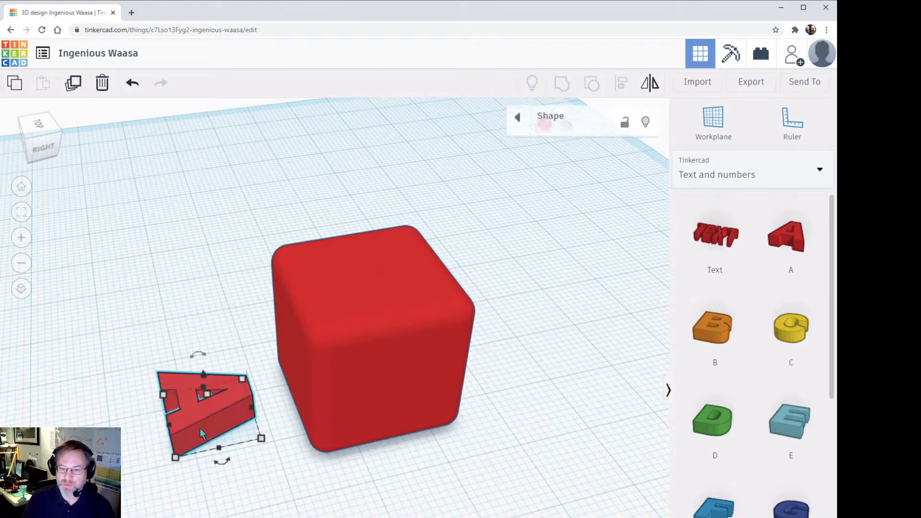
left_click(567, 135)
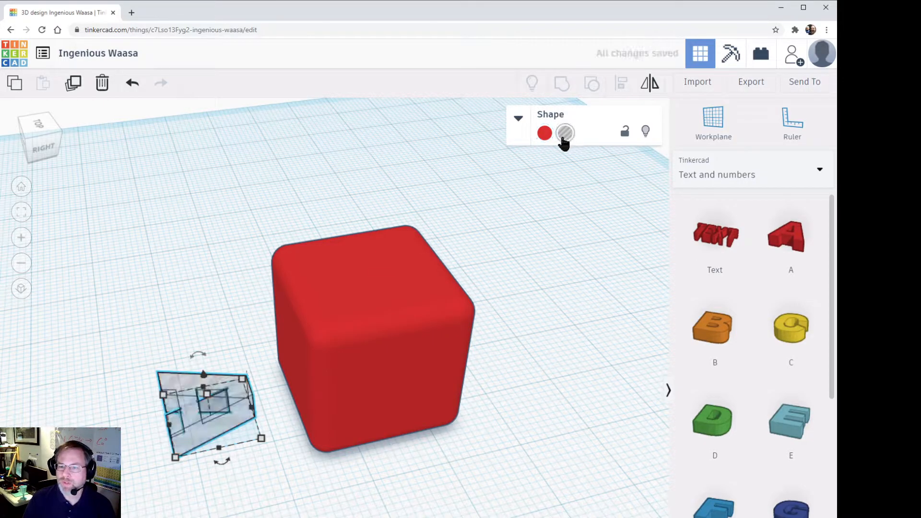
Step: Move the letter A hole underneath the rounded box, roughly centred on its bottom face
right_click_drag(420, 504, 282, 426)
left_click_drag(218, 441, 412, 435)
right_click_drag(505, 469, 397, 433)
left_click_drag(382, 449, 382, 454)
right_click_drag(489, 439, 422, 295)
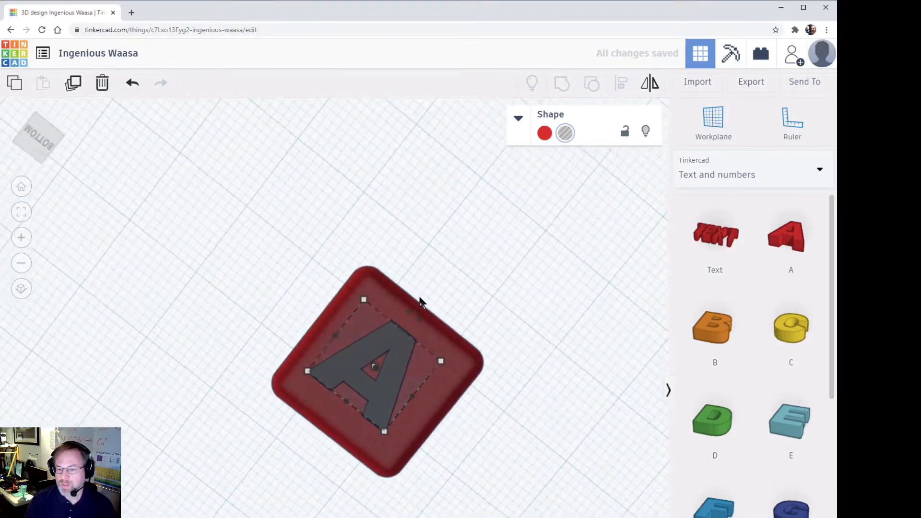
Step: Place the letter B on the workplane near the back face of the rounded box
right_click_drag(483, 443, 467, 389)
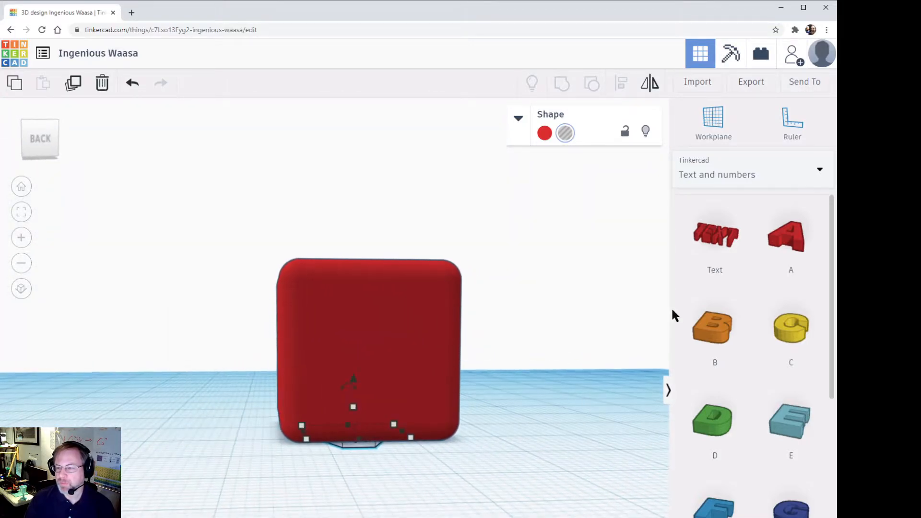
left_click_drag(712, 328, 476, 483)
right_click_drag(574, 435, 467, 392)
right_click_drag(210, 514, 196, 451)
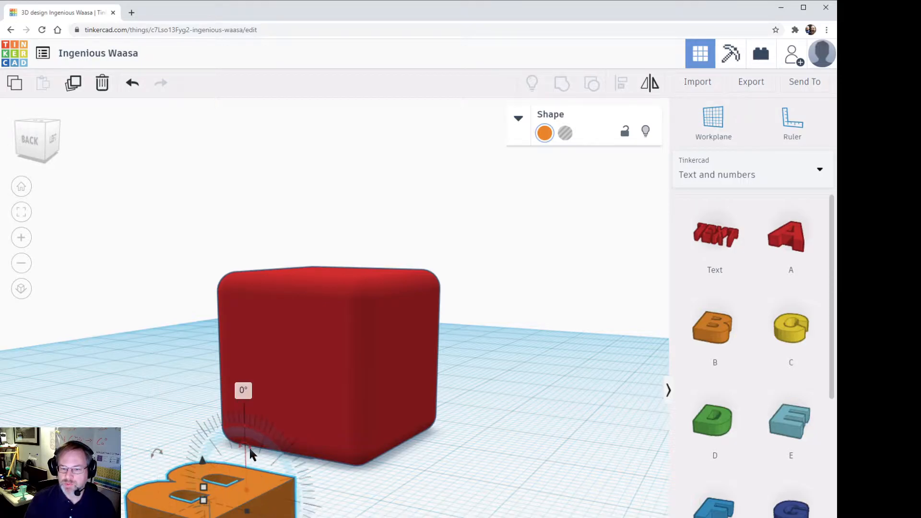
Step: Try standing the letter B upright on its straight edge, and rotate it -90° to lie flat
left_click_drag(249, 447, 280, 498)
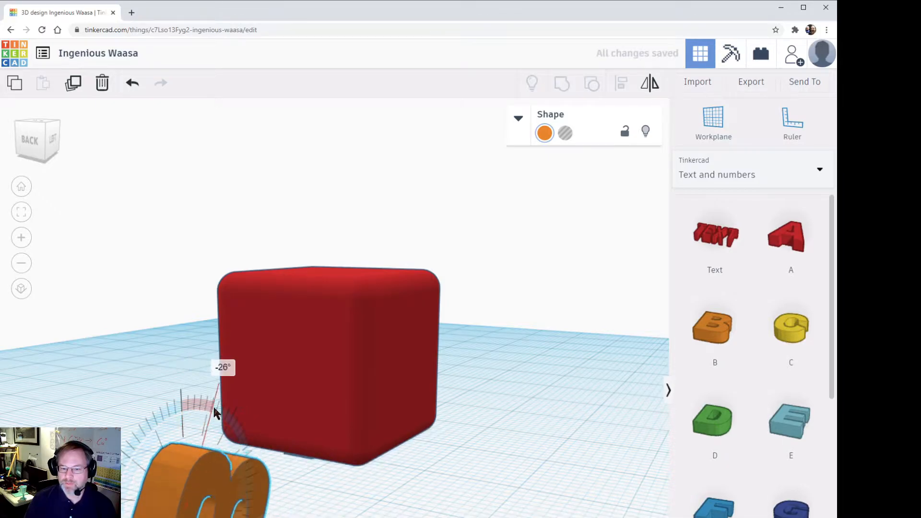
mouse_move(181, 420)
left_mouse_down()
mouse_move(203, 416)
mouse_move(185, 418)
left_mouse_up()
right_click_drag(457, 496, 369, 511)
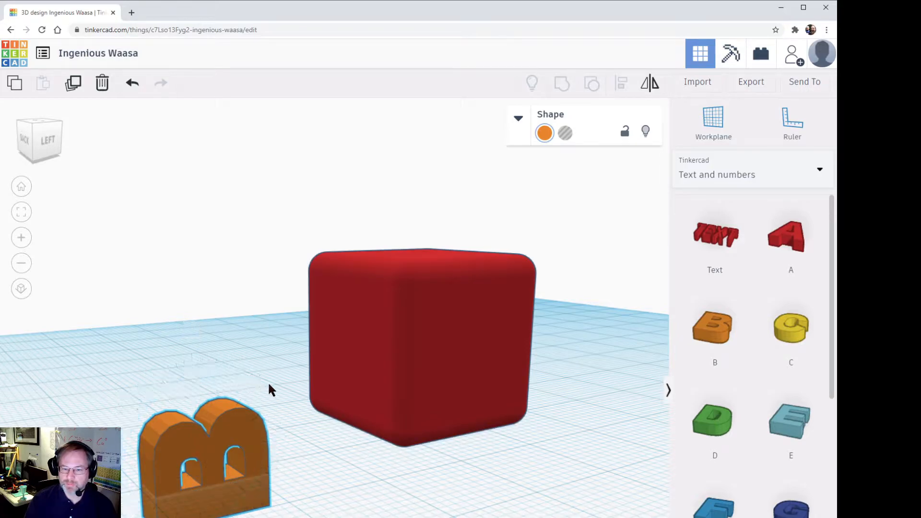
right_click_drag(290, 453, 201, 434)
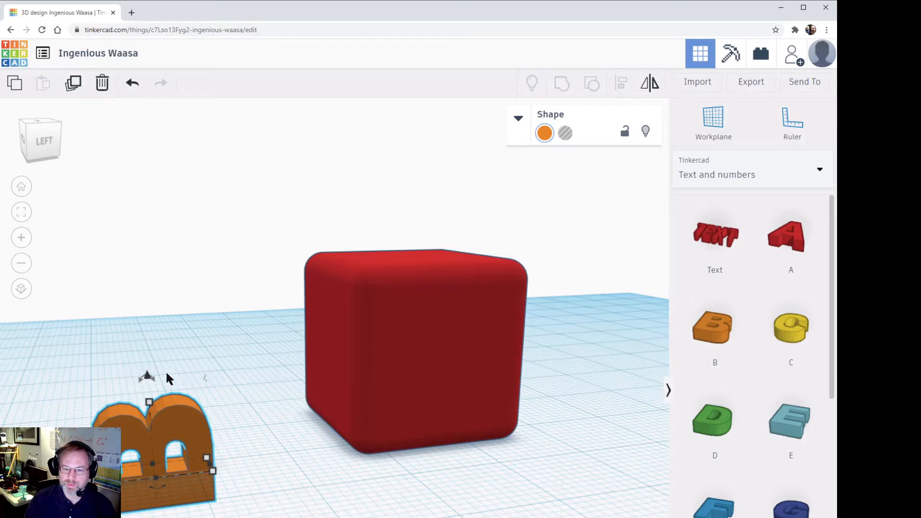
left_click_drag(155, 374, 238, 399)
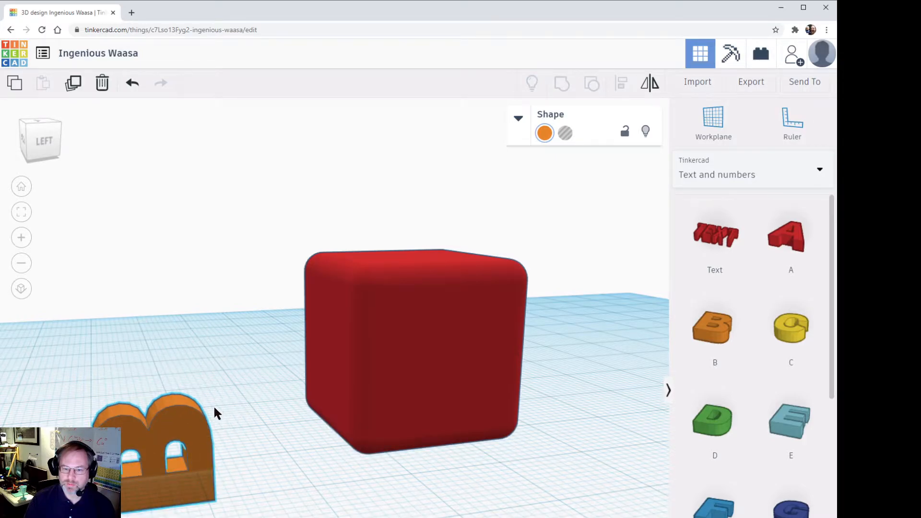
left_click_drag(149, 382, 205, 397)
right_click_drag(341, 422, 439, 428)
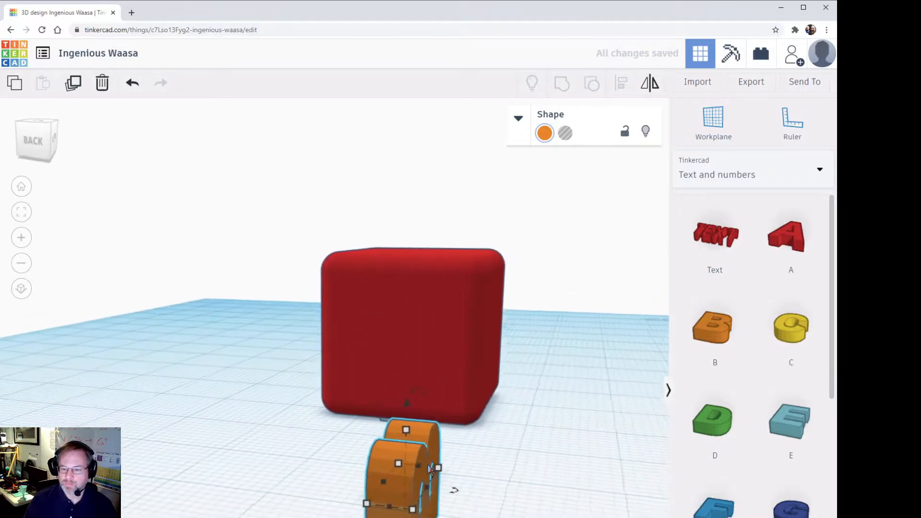
left_click_drag(417, 387, 254, 448)
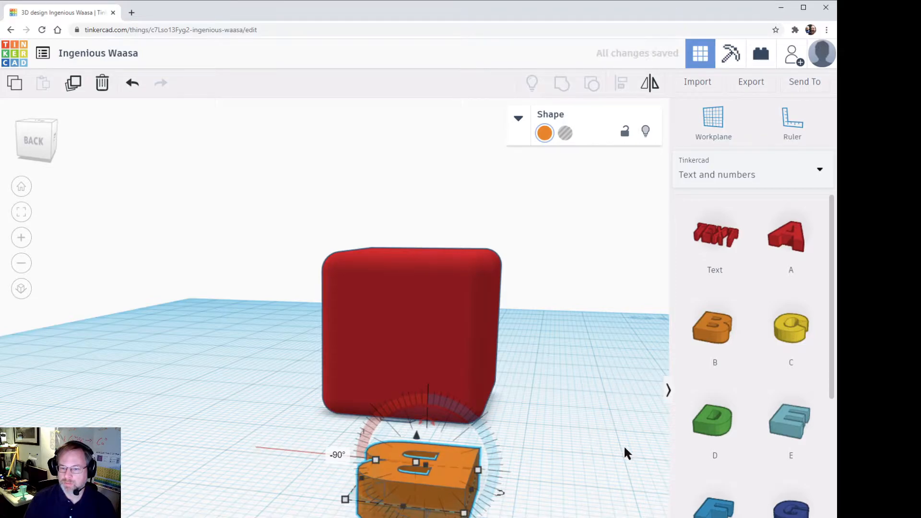
Step: Resize the flat letter B to about 9 by 10 mm and move it close beside the rounded box
left_click_drag(439, 480, 380, 471)
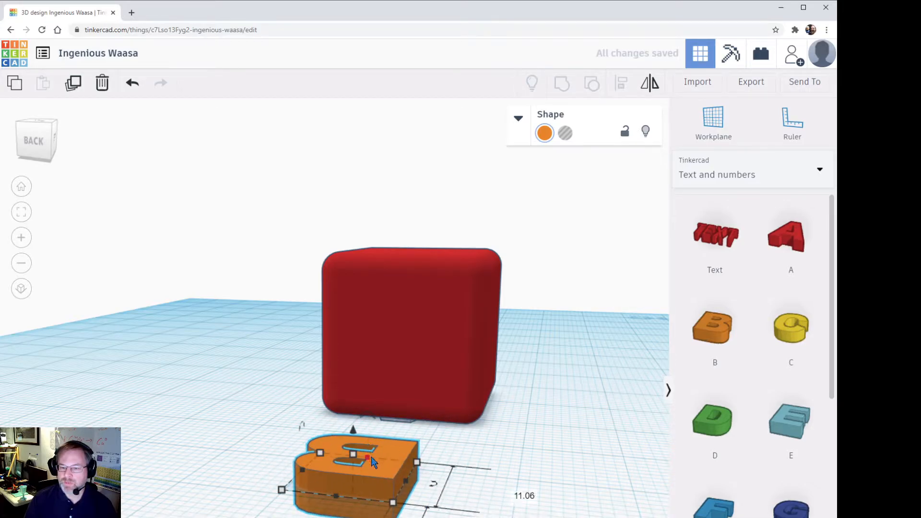
left_click_drag(368, 457, 323, 463)
right_click_drag(480, 455, 321, 509)
left_click_drag(171, 487, 586, 437)
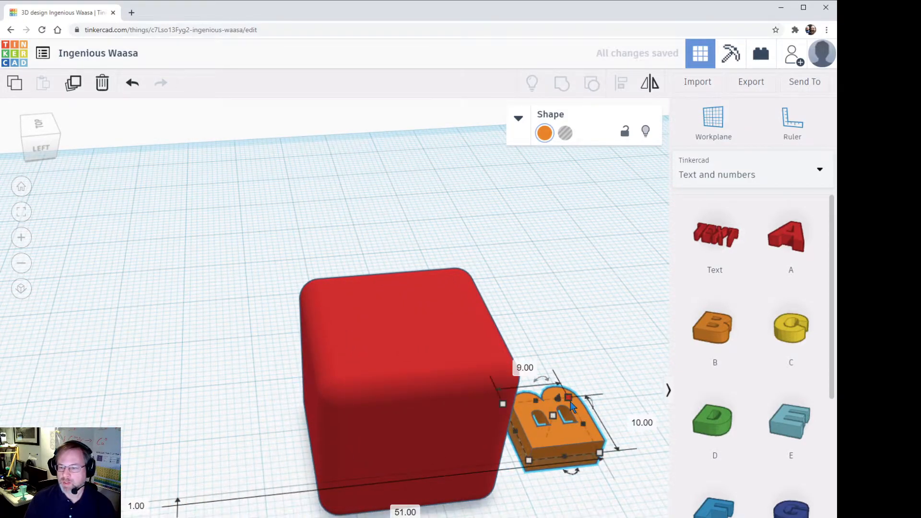
Step: Raise the flat letter B off the workplane to the height of the rounded box's top face
left_click_drag(547, 391, 560, 296)
right_click_drag(539, 503, 494, 461)
left_click_drag(568, 259, 567, 233)
right_click_drag(559, 469, 389, 513)
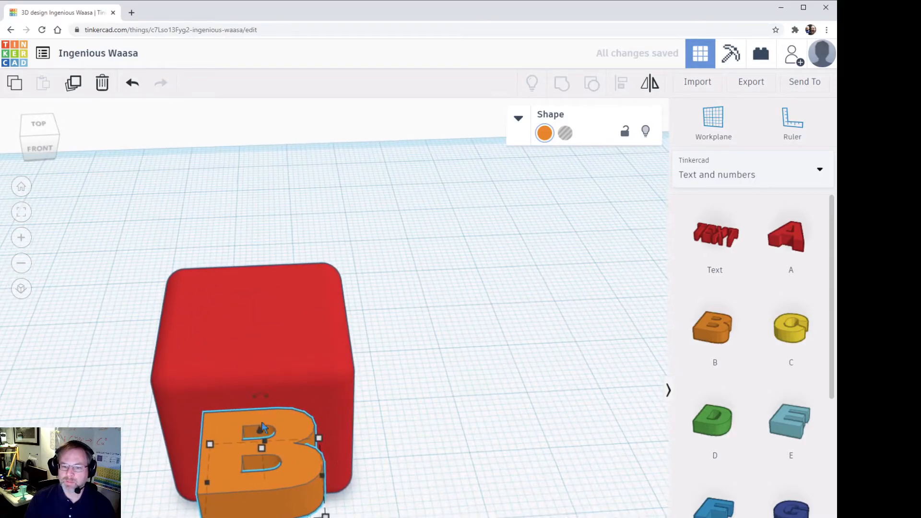
left_click_drag(259, 434, 265, 414)
right_click_drag(575, 388, 594, 352)
mouse_move(284, 236)
left_click_drag(277, 231, 277, 240)
right_click_drag(436, 275, 273, 337)
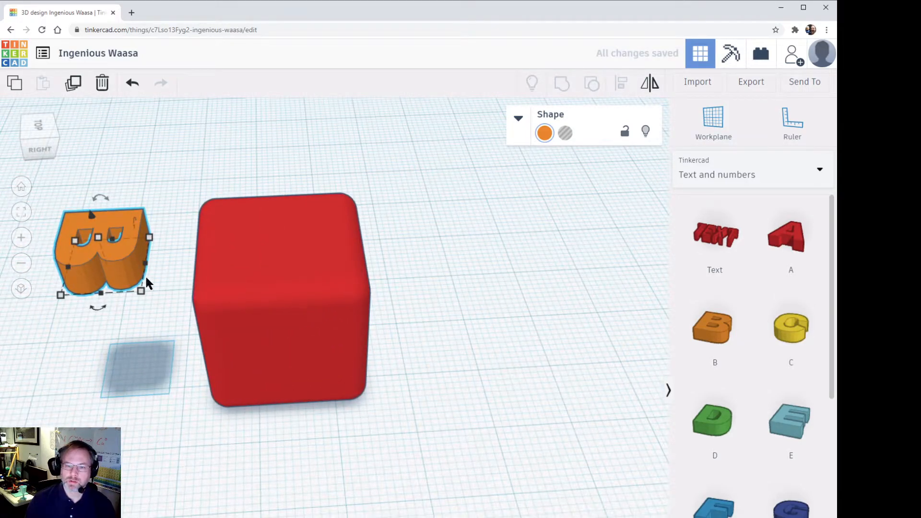
Step: Move the letter B onto the rounded box's top face, roughly centred, and turn it into a hole
left_click_drag(120, 258, 300, 252)
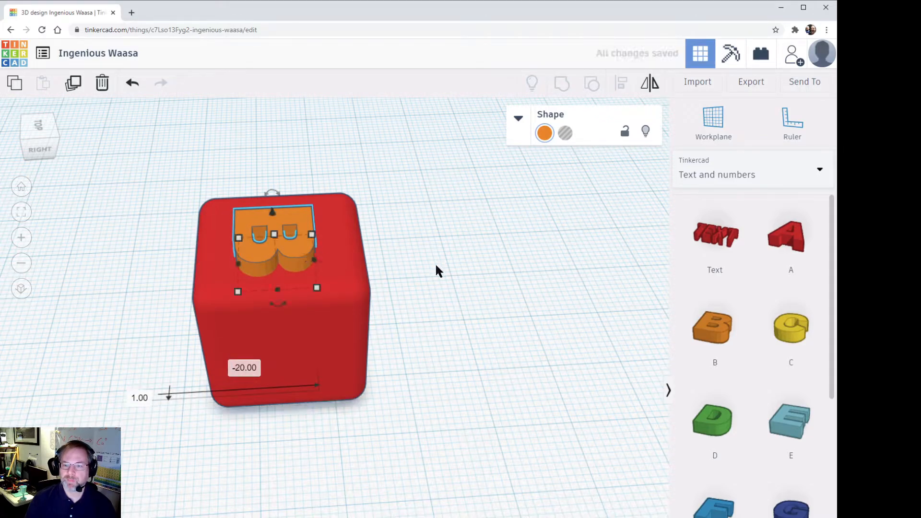
left_click(402, 271)
right_click_drag(373, 309, 355, 274)
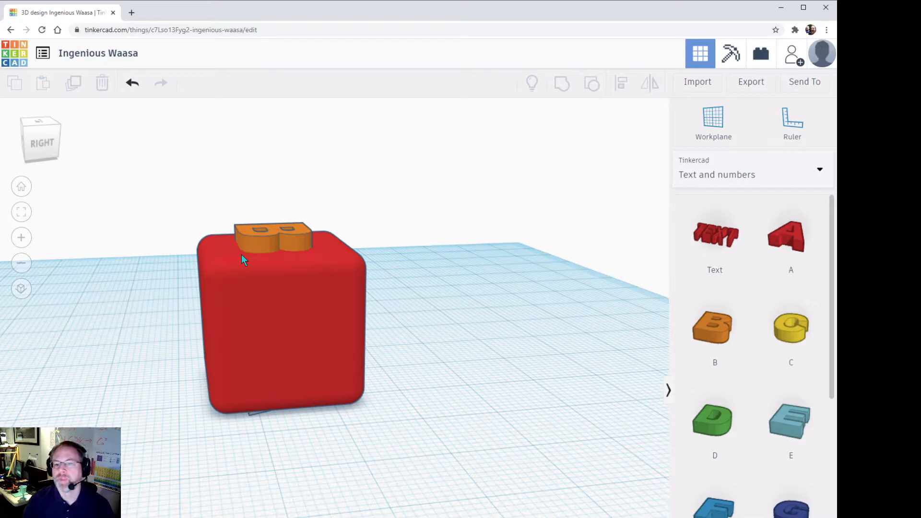
left_click(257, 240)
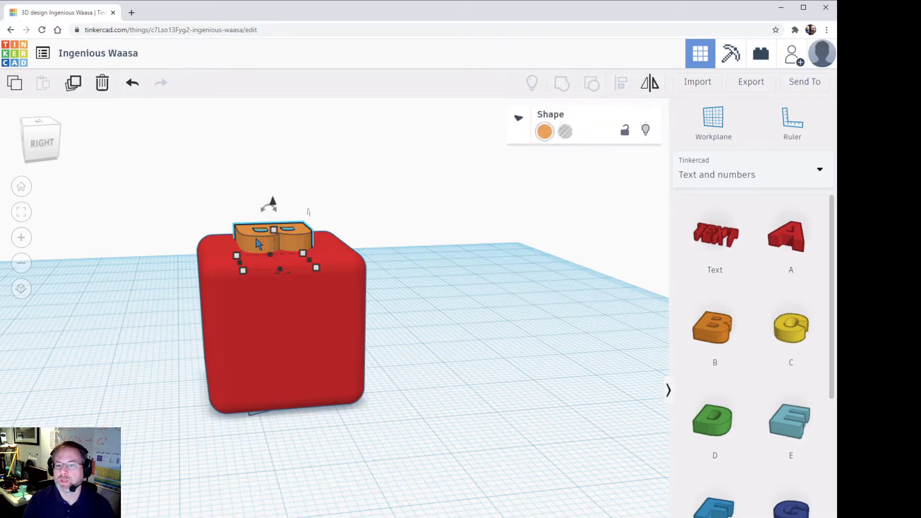
left_click(566, 134)
Step: Place the letter C on the workplane in front of the rounded box's right face and rotate it -90°
left_click_drag(416, 246, 444, 360)
right_click_drag(446, 353, 403, 373)
left_click_drag(791, 329, 299, 499)
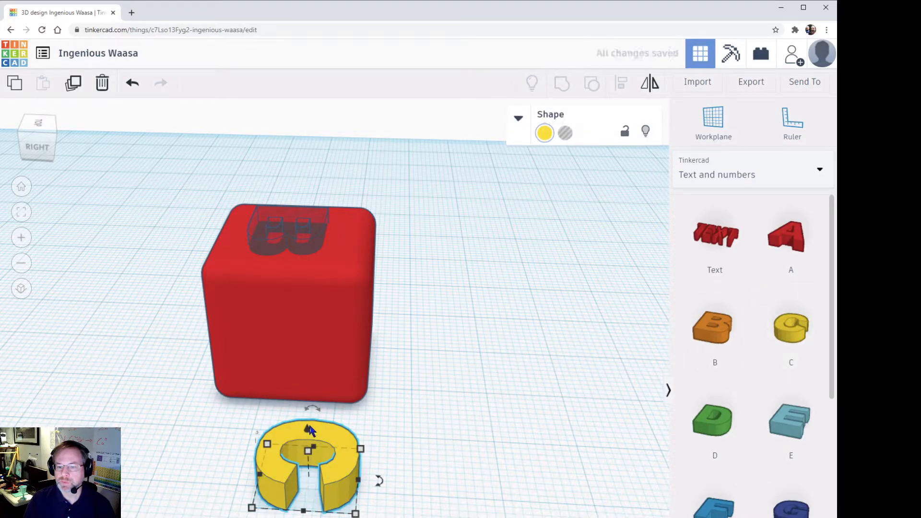
left_click_drag(310, 410, 231, 432)
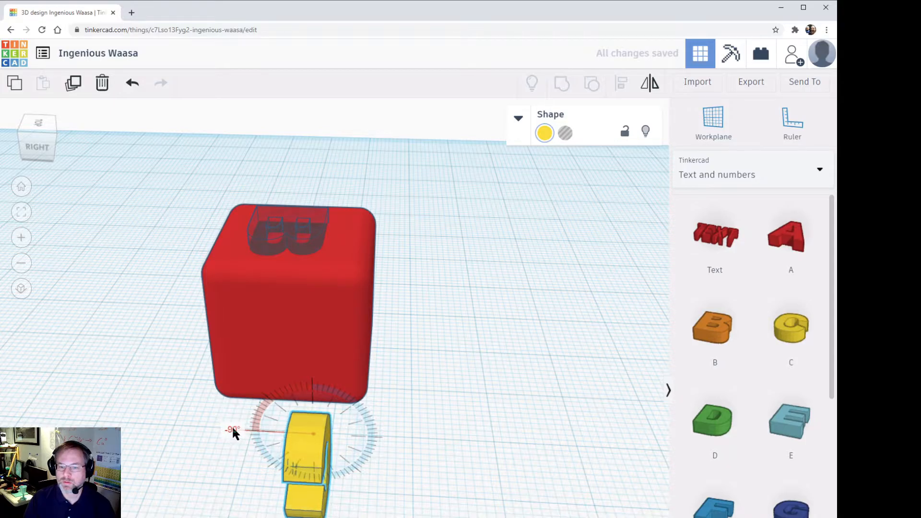
Step: Stand the letter C upright, sink it into the box's right face, and raise it to about 4 mm above the workplane
left_click_drag(347, 479, 327, 387)
left_click_drag(345, 478, 338, 406)
left_click_drag(338, 471, 309, 385)
right_click_drag(444, 405, 327, 336)
left_click(422, 405)
left_click(326, 330)
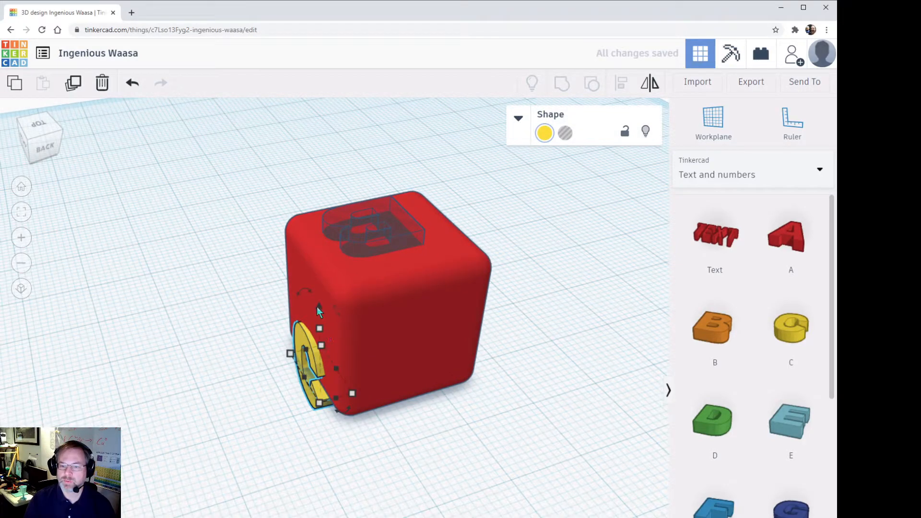
left_click_drag(318, 307, 315, 257)
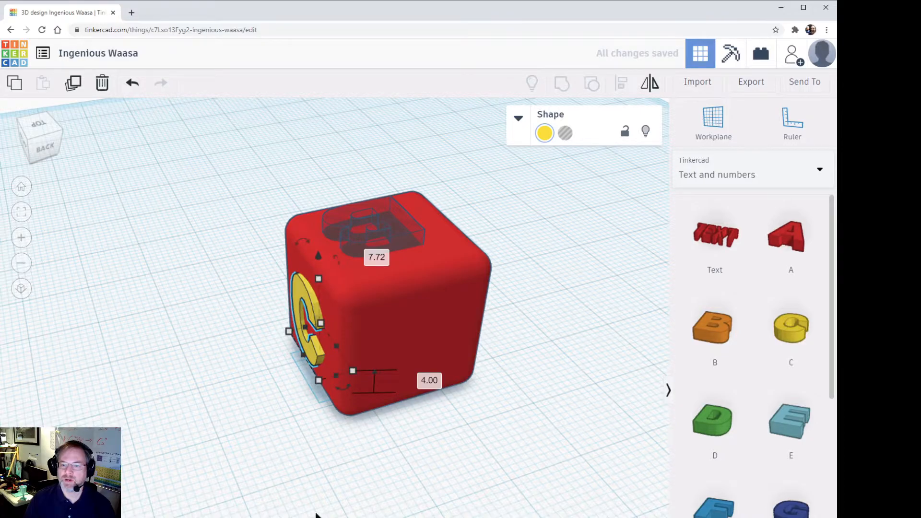
Step: Turn the letter C on the box's right face into a hole
left_click(317, 514)
right_click_drag(323, 510, 512, 451)
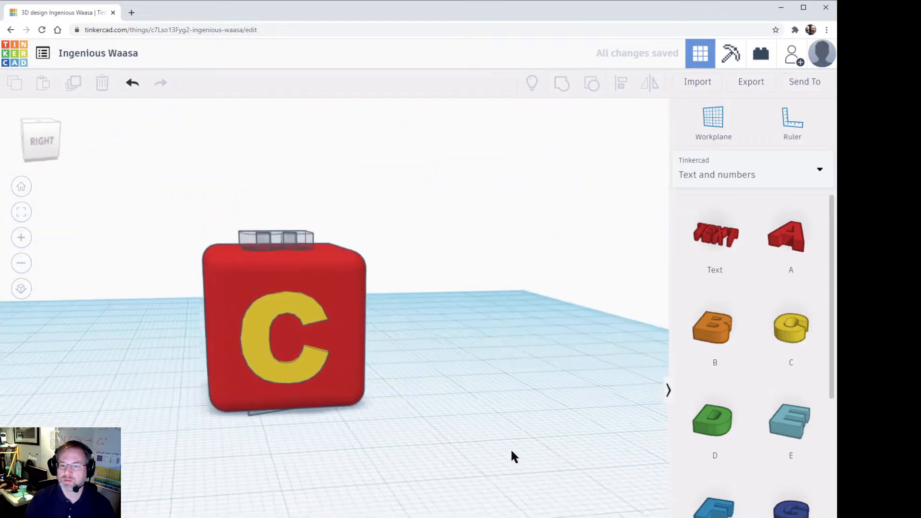
left_click(315, 323)
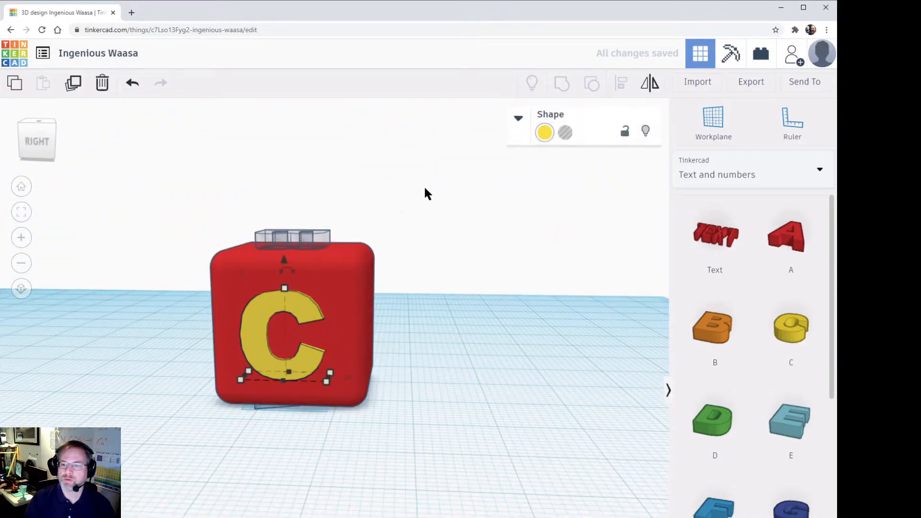
left_click(565, 135)
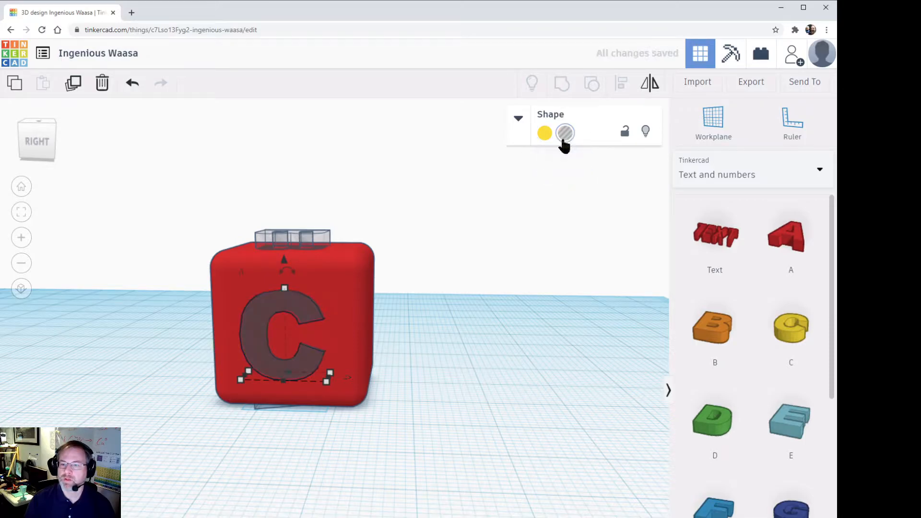
Step: Inspect the lettered faces, export the block as an .STL file for 3D printing, and close the browser window
right_click_drag(479, 352, 230, 386)
right_click_drag(368, 423, 590, 471)
right_click_drag(432, 317, 633, 499)
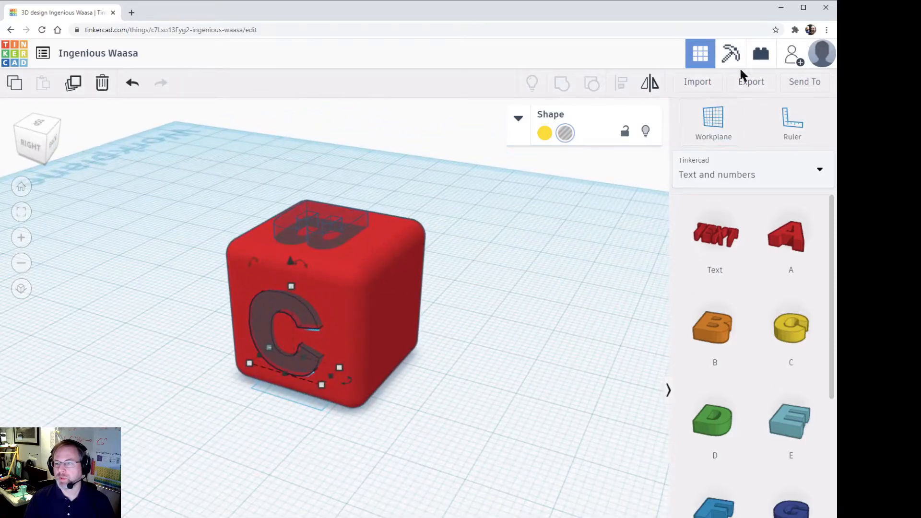
left_click(752, 83)
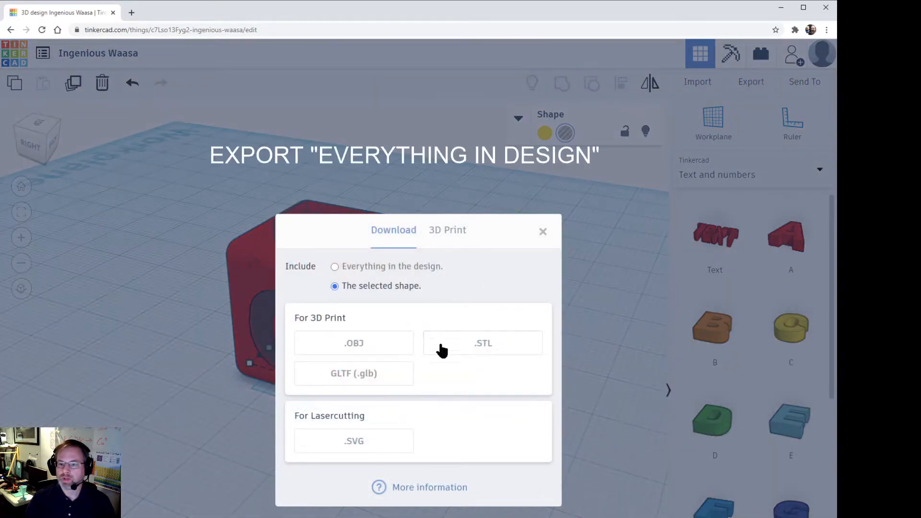
left_click(450, 350)
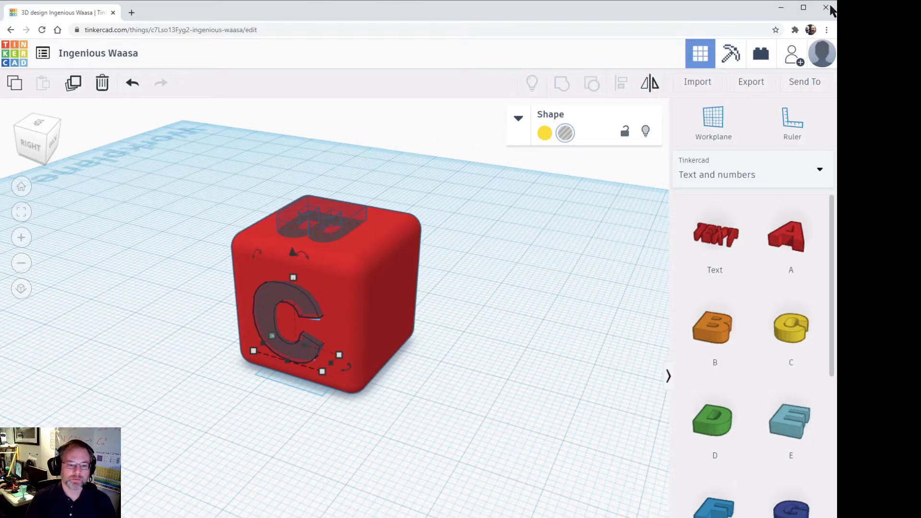
left_click(831, 10)
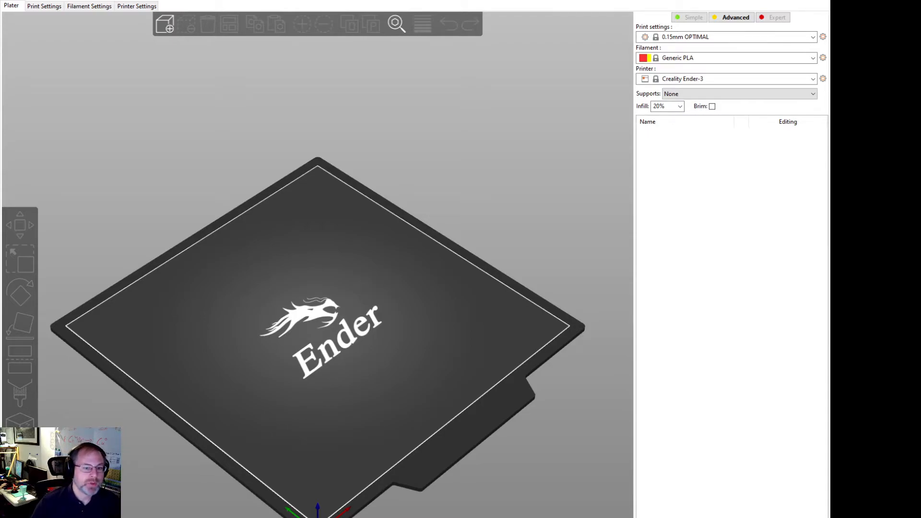
Step: In PrusaSlicer, import Ingenious Waasa (1).stl onto the Ender-3 print bed and inspect its engraved letters
mouse_move(307, 320)
left_mouse_down()
mouse_move(315, 301)
mouse_move(310, 322)
left_mouse_up()
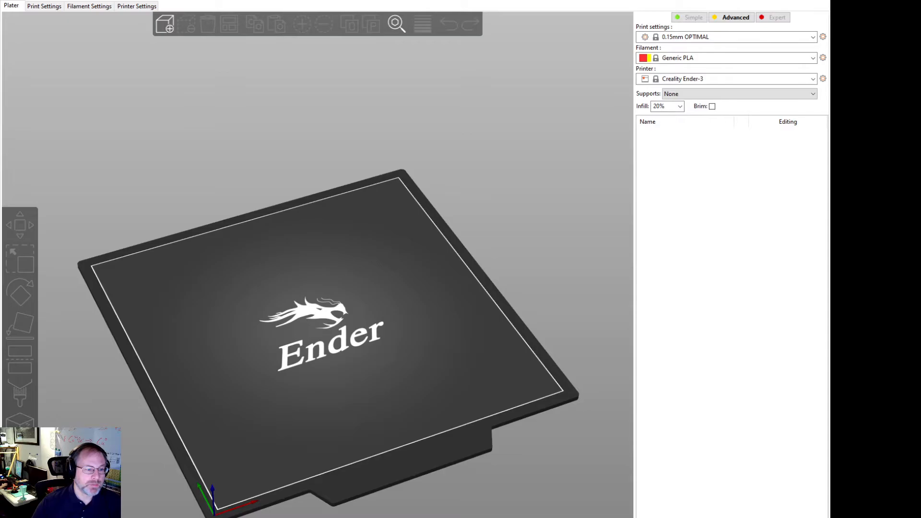
left_click_drag(60, 251, 203, 299)
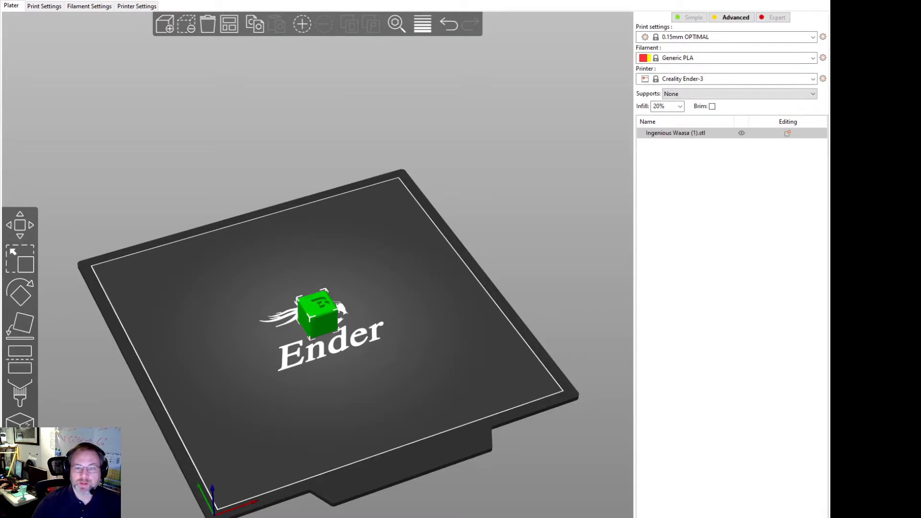
scroll(461, 292, "up", 10)
left_click_drag(451, 384, 403, 384)
left_click_drag(337, 300, 475, 288)
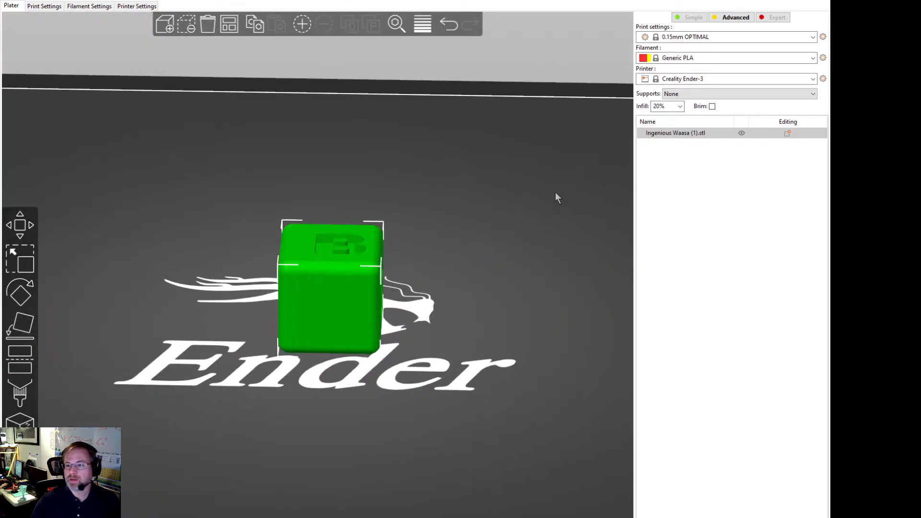
left_click_drag(563, 187, 524, 230)
scroll(522, 228, "down", 3)
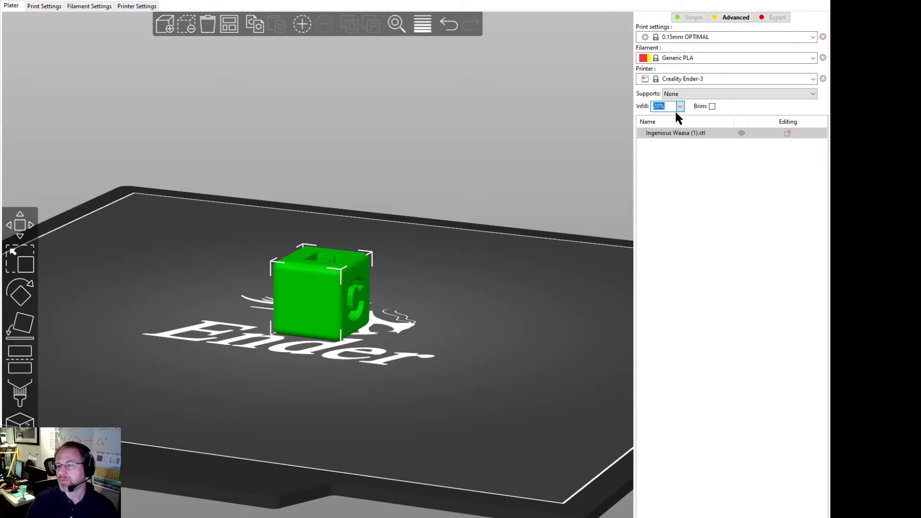
Step: Try an infill of 0%, change it to 5%, and show the sliced preview of the block
type("0")
key("Return")
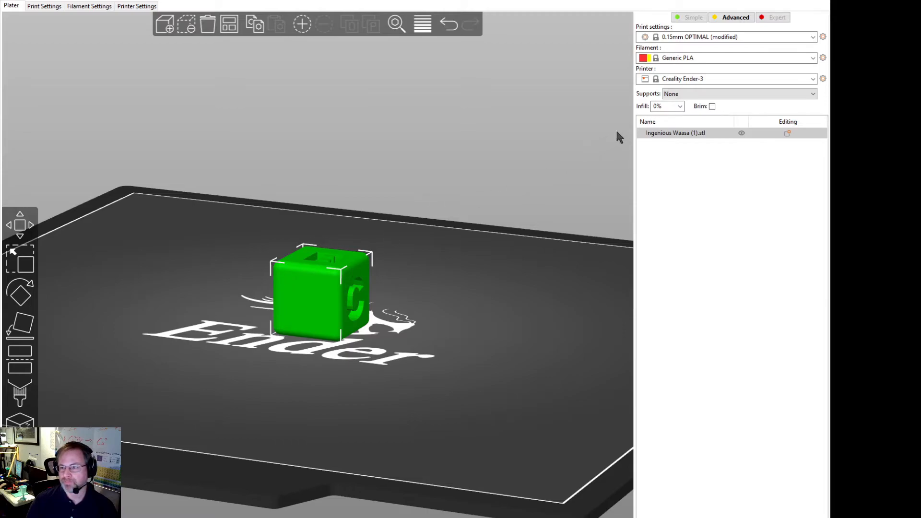
left_click(672, 120)
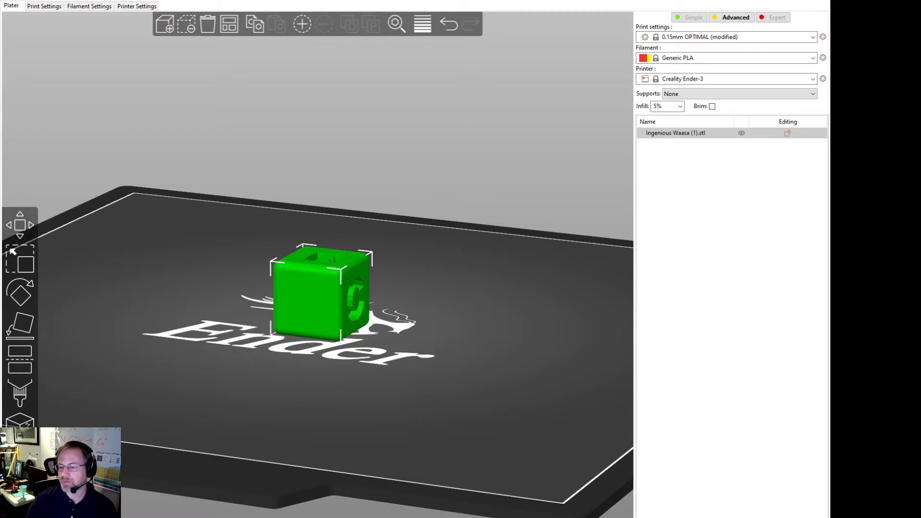
key("Tab")
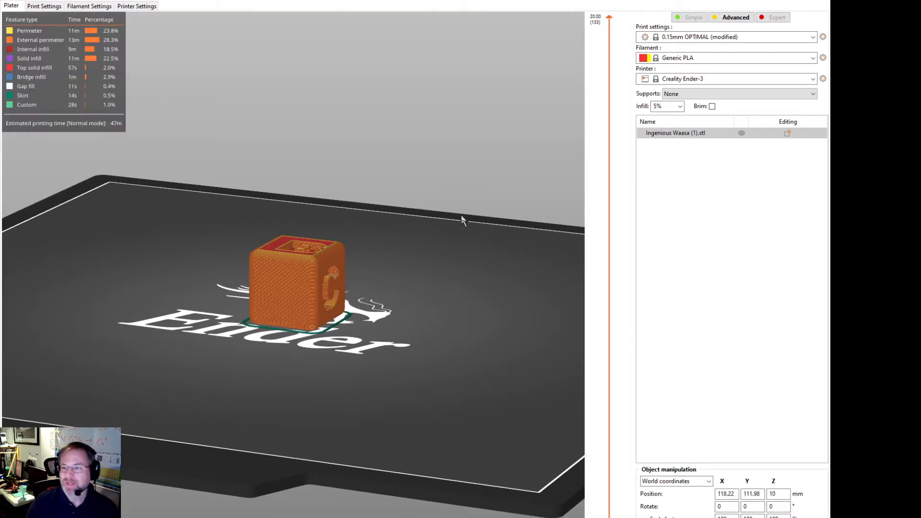
Step: Examine the block's internal structure by lowering the preview's top layer to mid-height and raising it to 15.95 mm
left_click_drag(612, 22, 615, 356)
left_click_drag(384, 283, 386, 303)
scroll(385, 302, "up", 4)
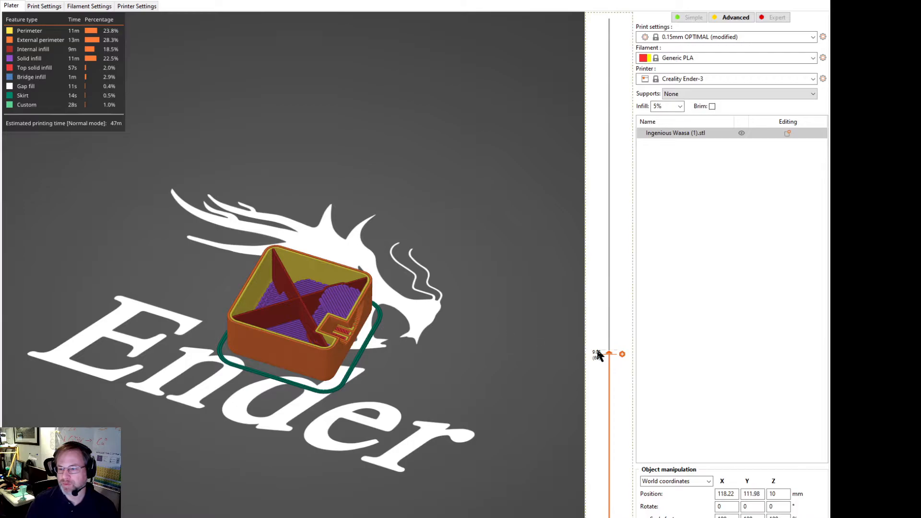
left_click_drag(611, 355, 556, 142)
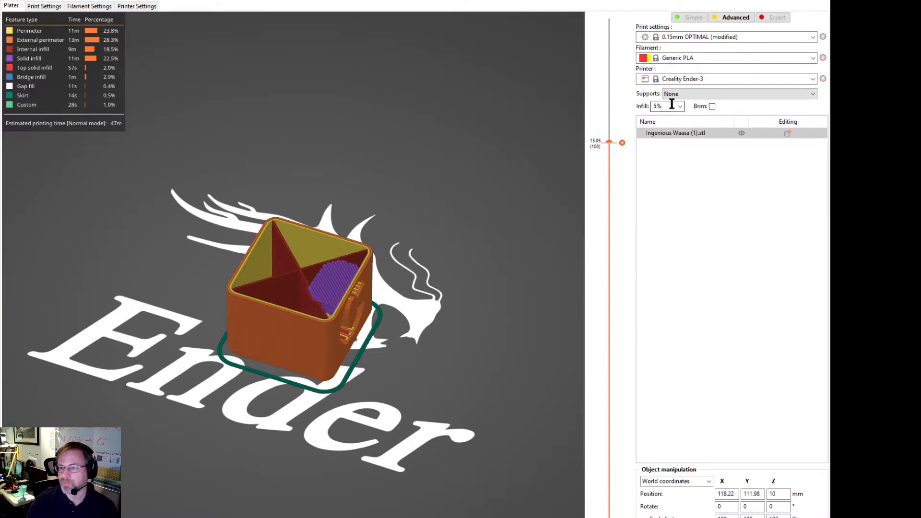
Step: Try infill densities of 80% and 100%, and compare the sliced interior with the preview raised to 16.70 mm
left_click(673, 199)
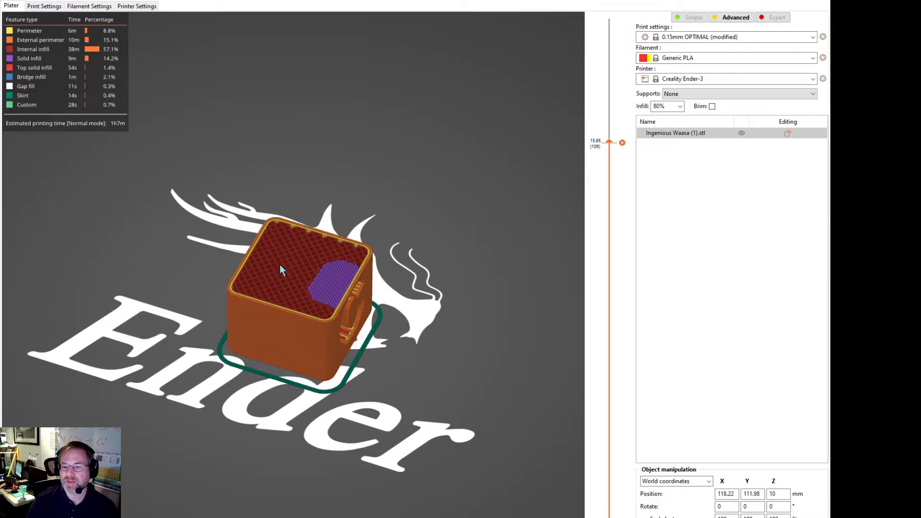
left_click_drag(381, 260, 426, 301)
left_click(671, 110)
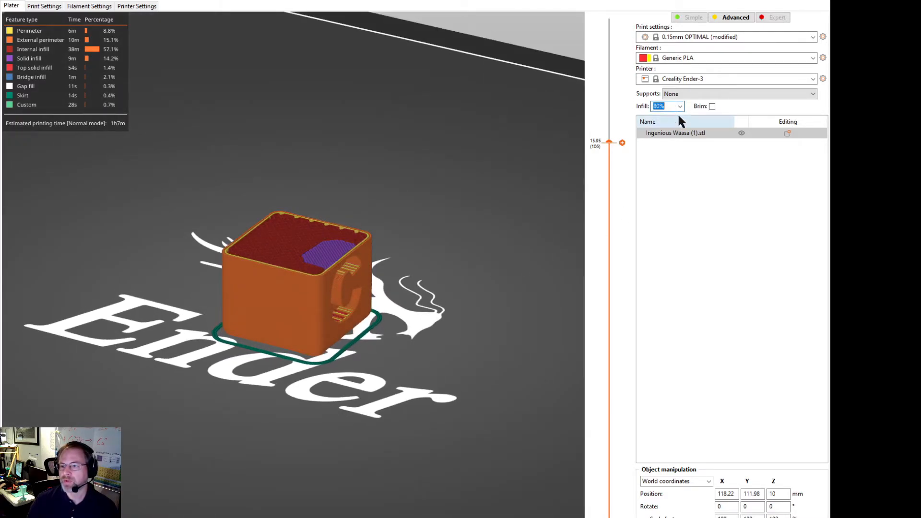
type("100%")
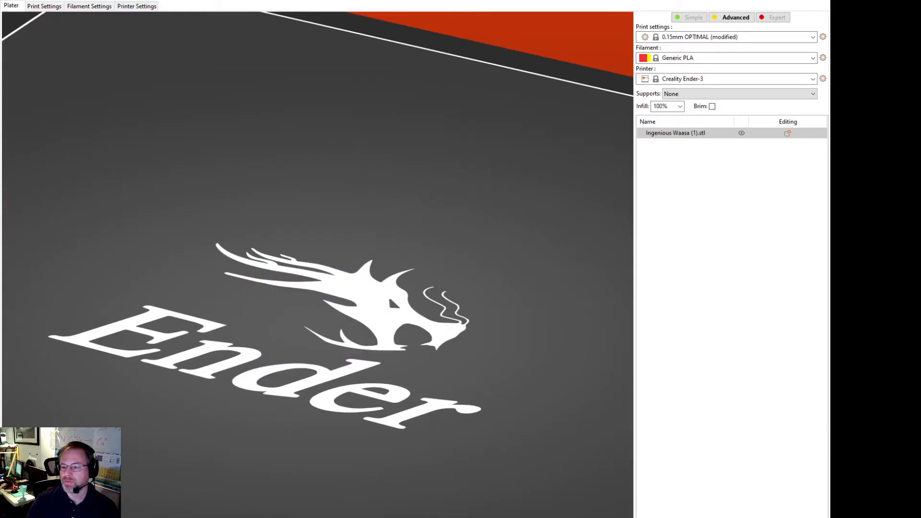
left_click_drag(428, 228, 443, 197)
left_click_drag(609, 143, 609, 119)
Step: Set the infill to 20% and inspect the resulting grid inside the sliced block
left_click(670, 105)
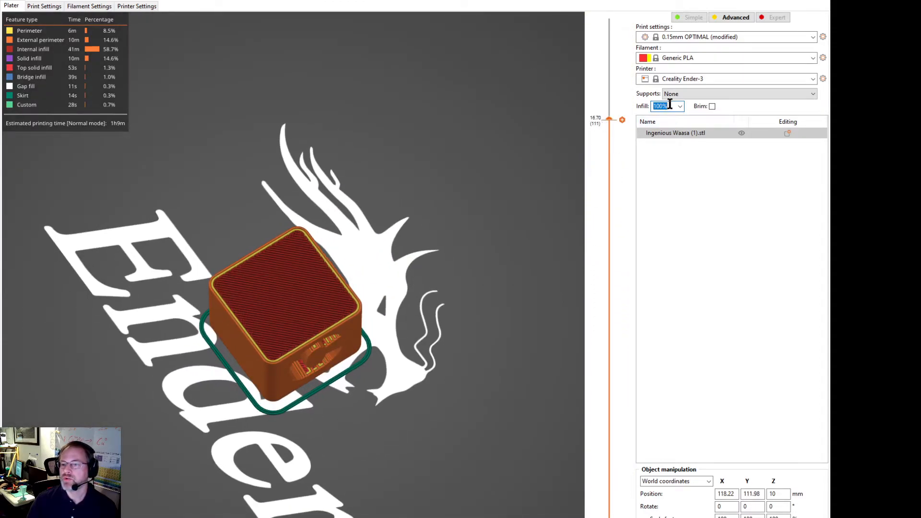
type("20%")
key("Return")
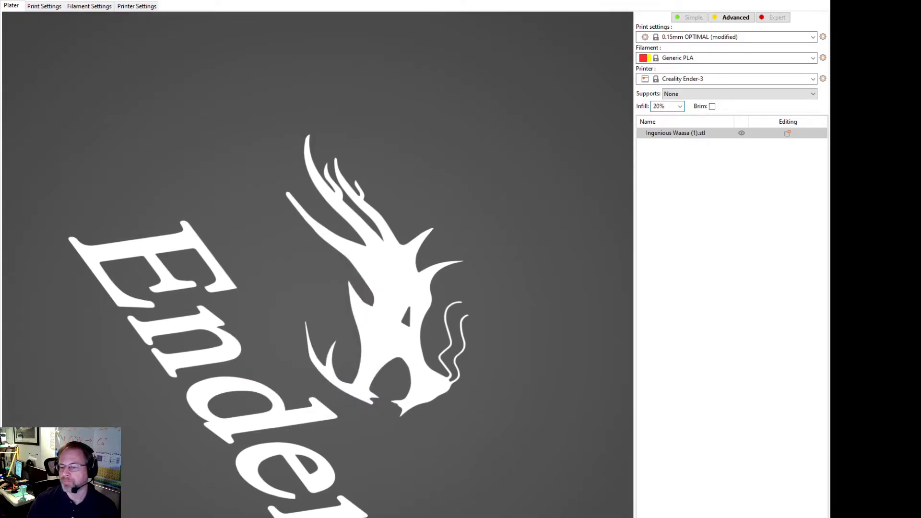
mouse_move(455, 407)
left_mouse_down()
mouse_move(455, 375)
mouse_move(469, 393)
mouse_move(465, 422)
mouse_move(458, 393)
left_mouse_up()
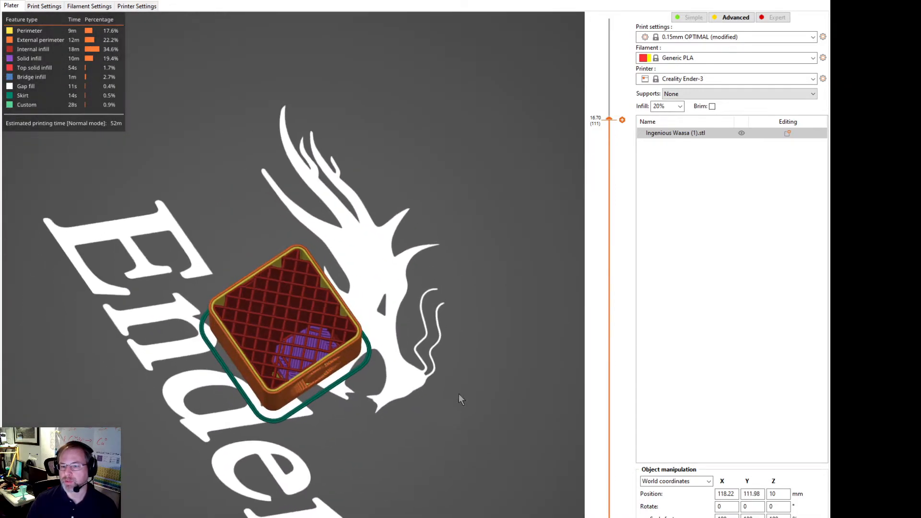
Step: Set the infill to 10% and view the resliced block from a lower angle
left_click(679, 105)
left_click(674, 128)
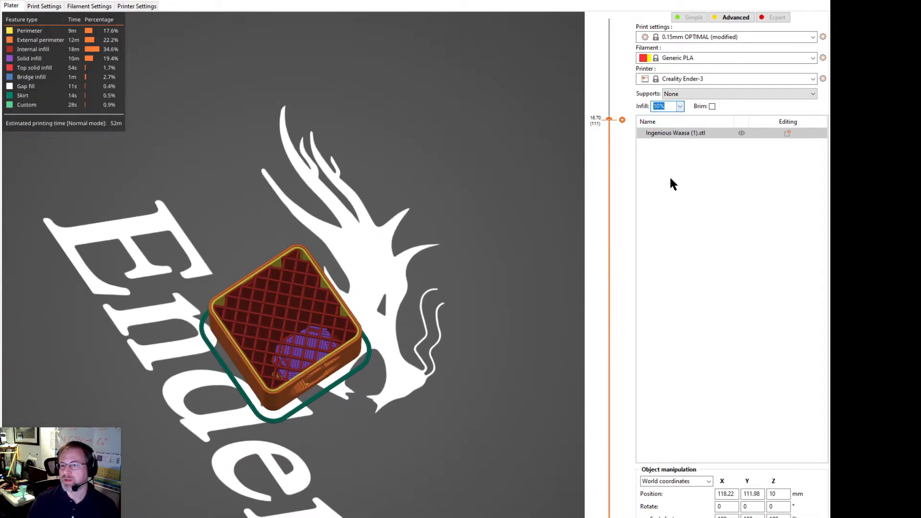
left_click_drag(463, 437, 451, 367)
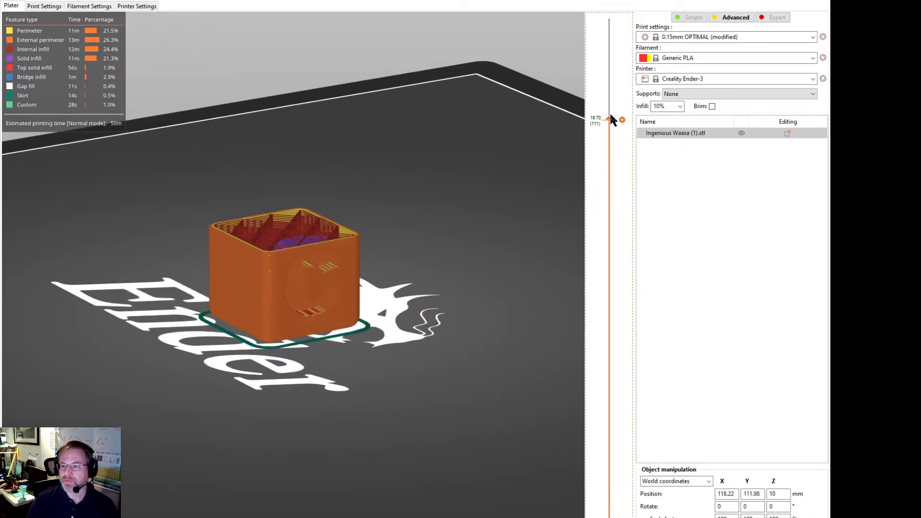
Step: Lower the preview to the first layer and step its moves back to the start of the skirt
left_click_drag(611, 120, 552, 517)
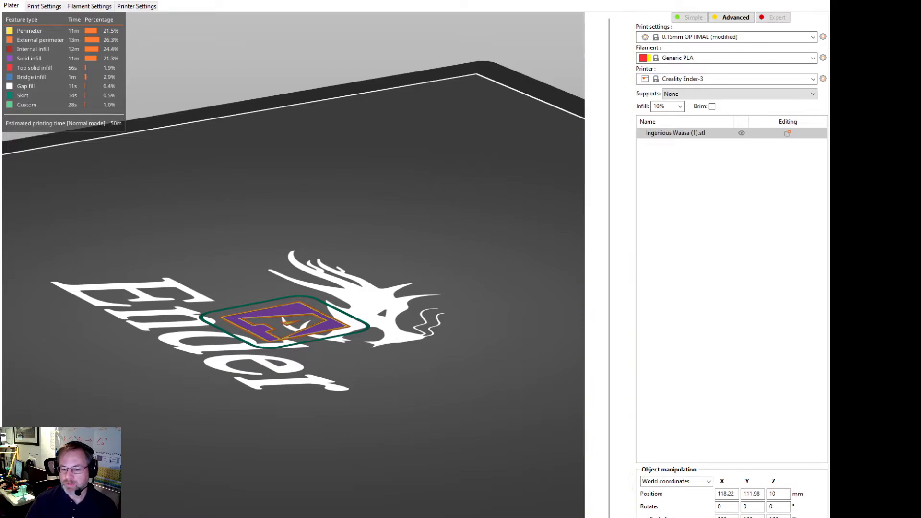
mouse_move(566, 517)
left_mouse_down()
mouse_move(19, 517)
mouse_move(43, 517)
left_mouse_up()
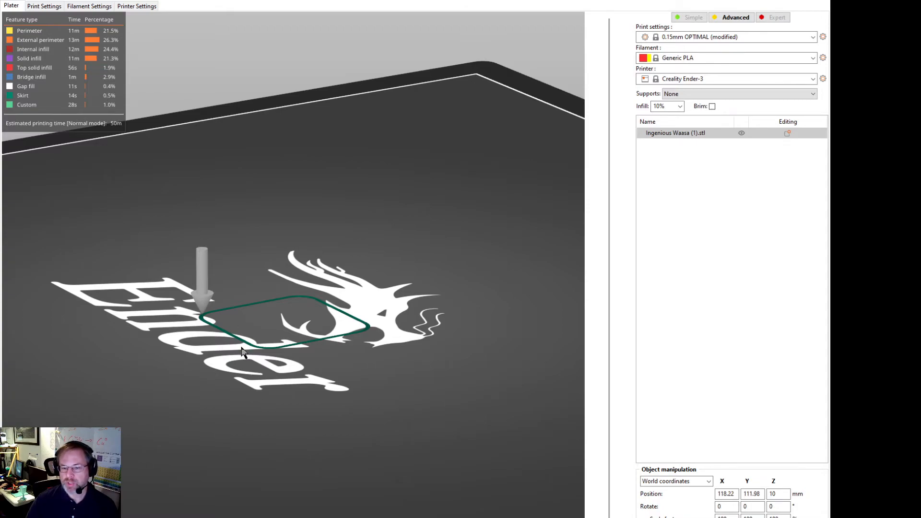
Step: Step through the first layer's moves from the skirt to the completed layer, and raise the preview by one layer
left_click_drag(43, 517, 84, 517)
key("Right")
key("Right")
key("Right")
key("Right")
key("Right")
key("Right")
key("Right")
key("Right")
key("Right")
key("Right")
key("Right")
key("Right")
key("Right")
key("Right")
key("Right")
key("Right")
key("Right")
key("Right")
key("Up")
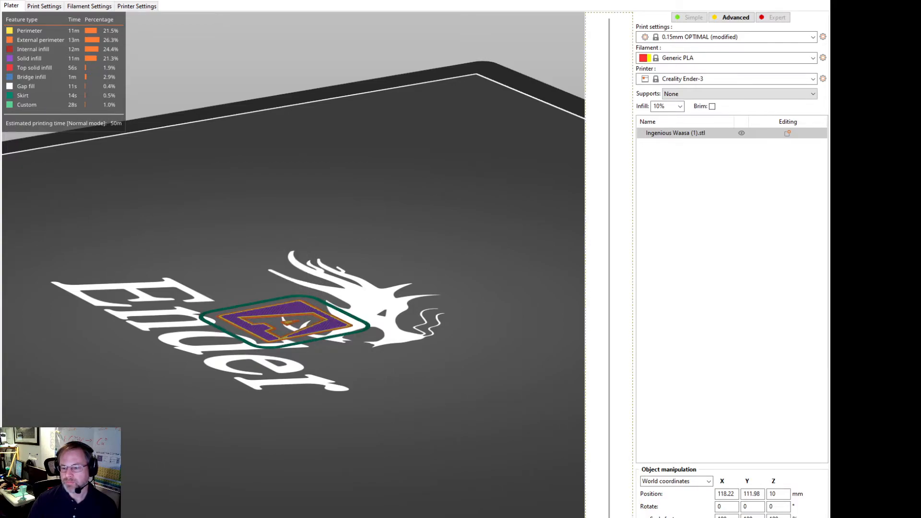
Step: Step back and forth through the current layer's moves to its end, and raise the preview by three more layers
key("Left")
key("Left")
key("Left")
key("Left")
key("Left")
key("Left")
key("Left")
key("Left")
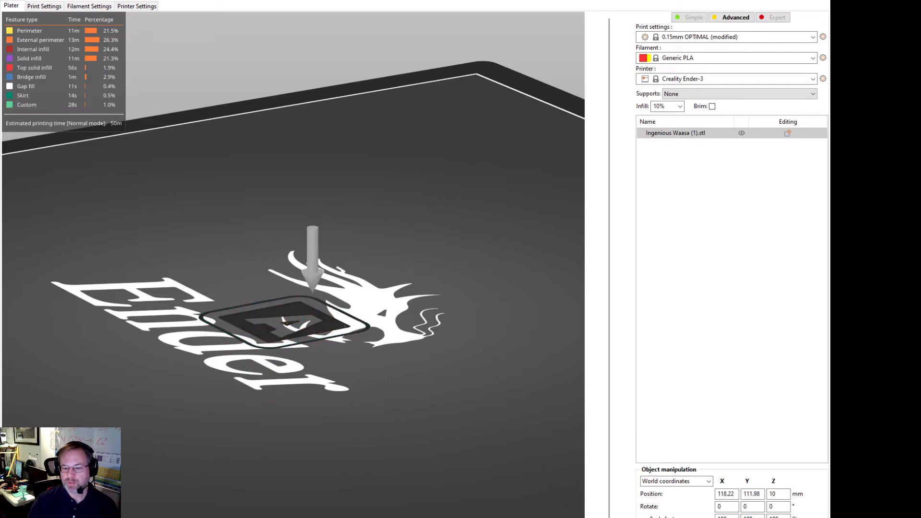
key("Right")
key("Right")
key("Right")
key("Right")
key("Right")
key("Right")
key("Right")
key("Right")
key("Right")
key("Right")
key("Right")
key("Right")
key("Right")
key("Right")
key("Right")
key("Right")
key("Right")
key("Right")
key("Right")
key("Right")
key("Right")
key("Right")
key("Right")
key("Right")
key("Right")
key("Right")
key("Right")
key("Right")
key("Right")
key("Right")
key("Right")
key("Right")
key("Right")
key("Right")
key("Right")
key("Right")
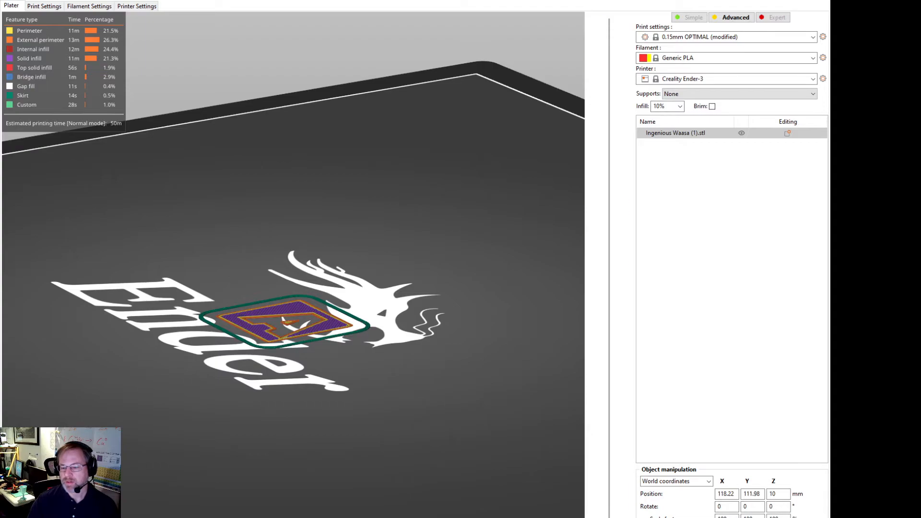
key("Up")
key("Up")
key("Up")
key("Up")
key("Up")
key("Up")
key("Up")
key("Up")
key("Up")
key("Up")
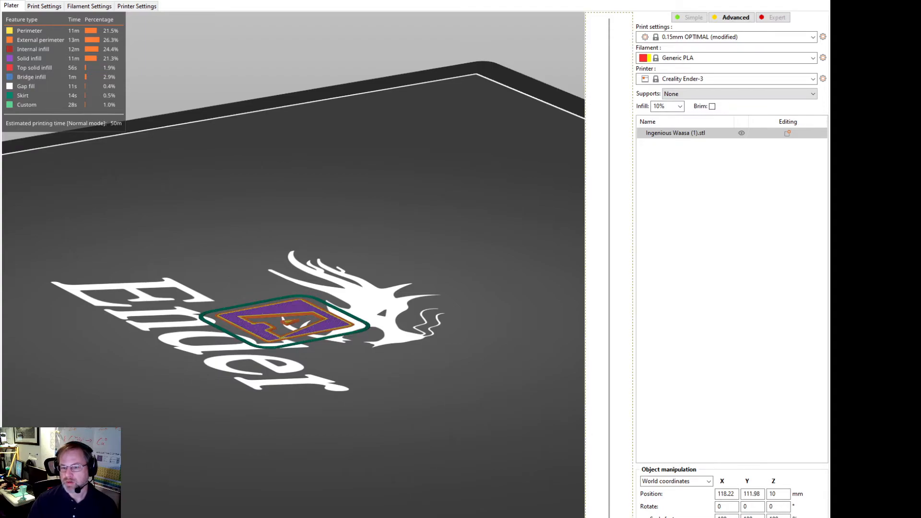
Step: Raise the preview to the full 20.00 mm and inspect the block from underneath and from the side
left_click_drag(612, 516, 630, 16)
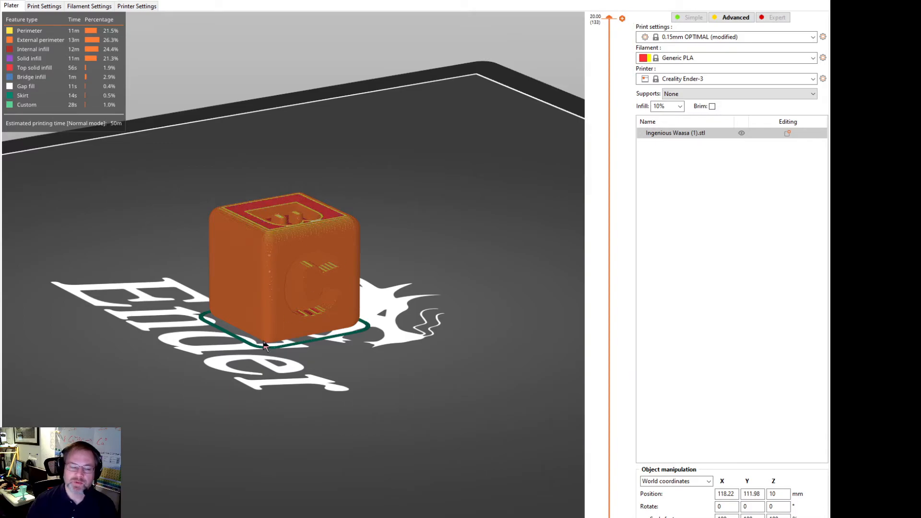
left_click_drag(259, 423, 290, 331)
left_click_drag(241, 298, 246, 296)
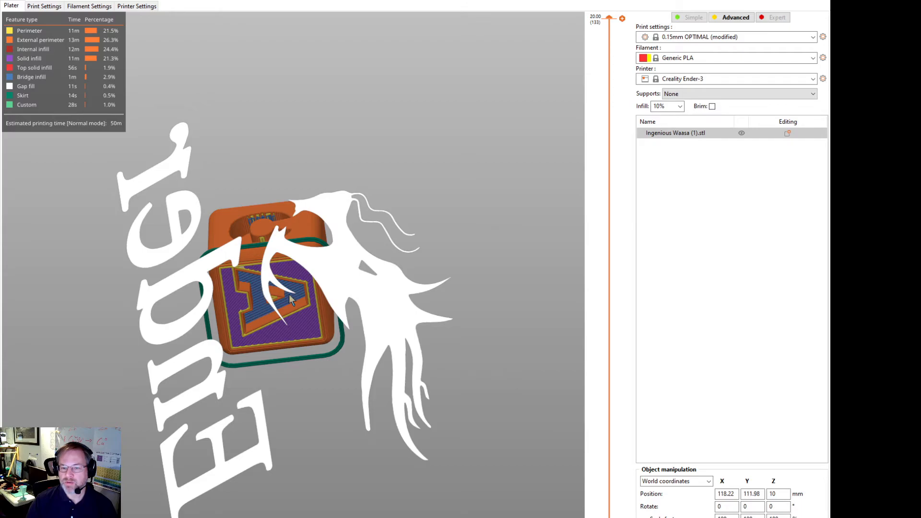
left_click_drag(245, 288, 296, 438)
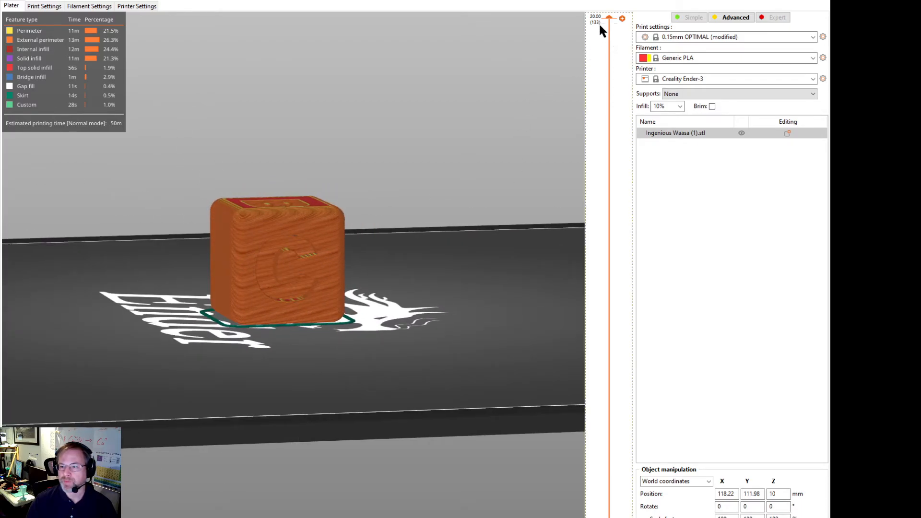
Step: Lower the preview to the bottom layers and step up layer by layer to examine the bridging over the A cut-out
left_click_drag(610, 17, 602, 517)
left_click_drag(379, 408, 383, 448)
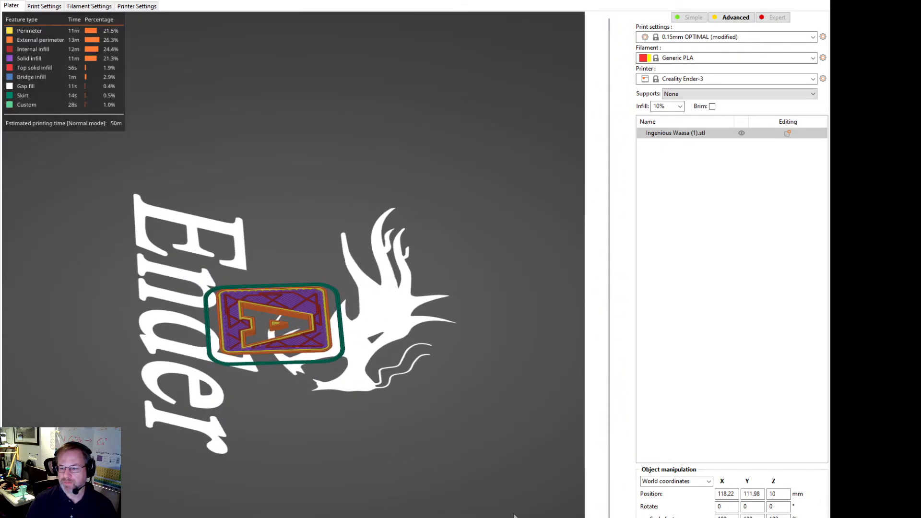
key("Up")
key("Up")
key("Up")
key("Up")
key("Up")
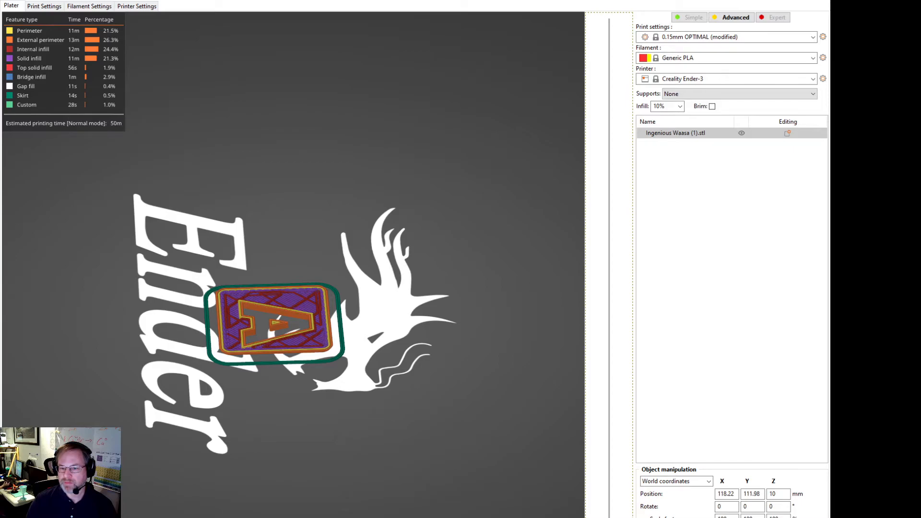
key("Up")
key("Up")
key("Up")
key("Up")
key("Up")
key("Up")
key("Up")
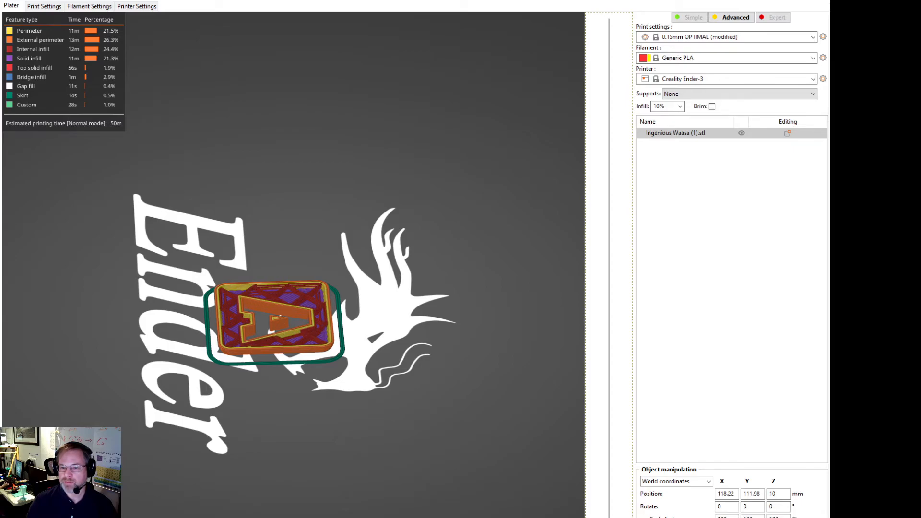
key("Up")
key("Up")
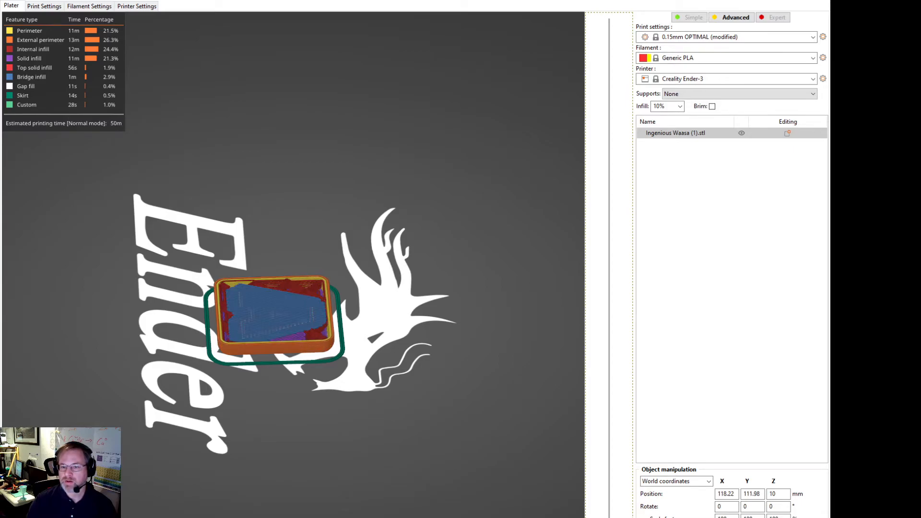
key("Up")
key("Up")
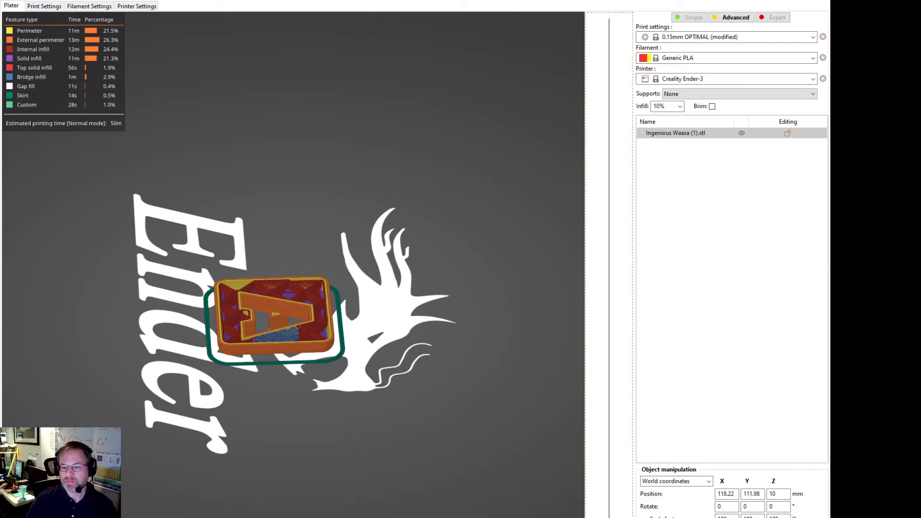
key("Down")
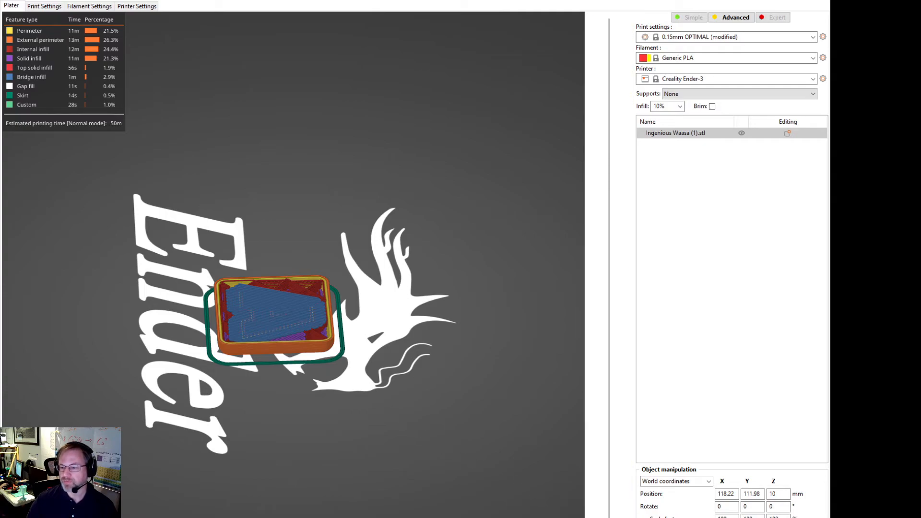
Step: Scale the block uniformly to three times its size, about 60 mm tall, and reslice it
left_click_drag(730, 517, 696, 516)
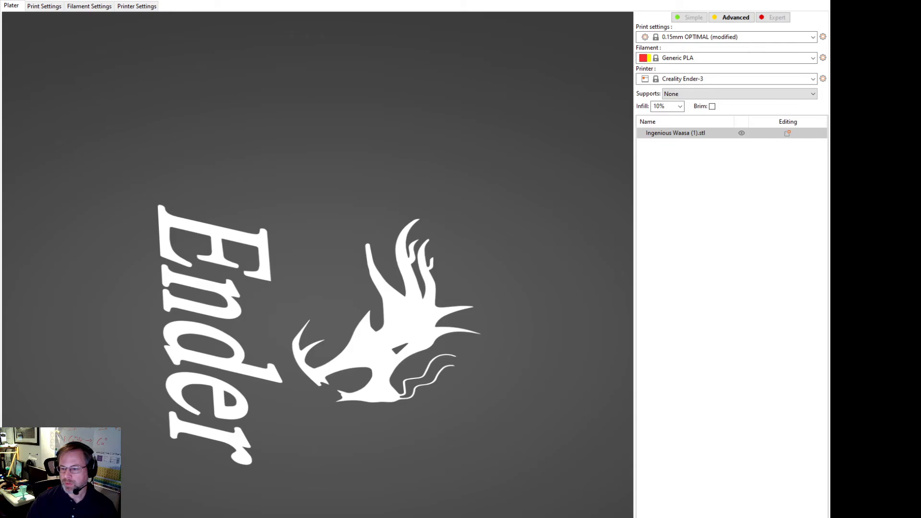
scroll(502, 453, "down", 3)
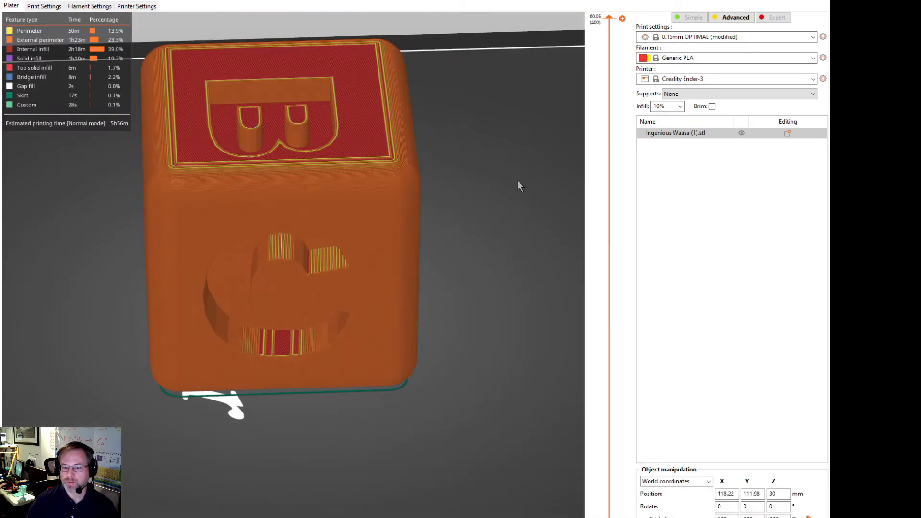
Step: Lower the enlarged block's preview to the bridge layer over the A cut-out and examine it up close
left_click_drag(607, 22, 624, 515)
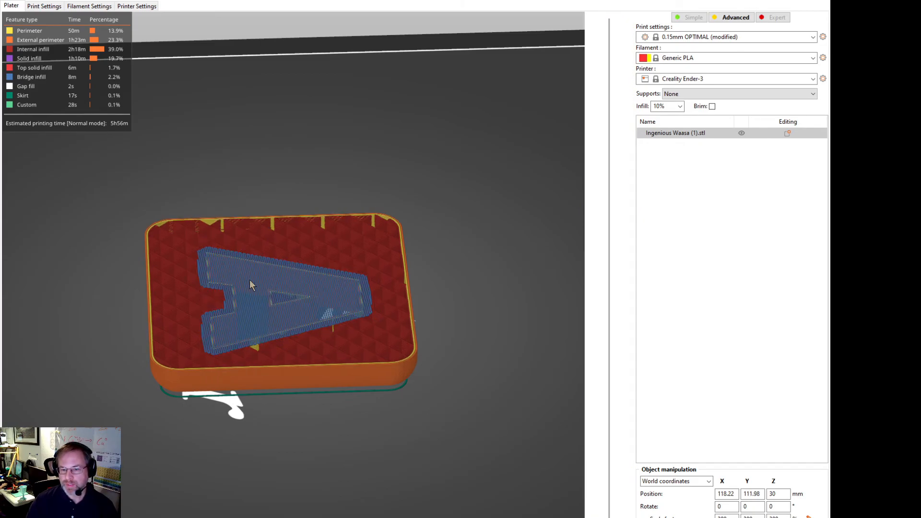
scroll(270, 349, "up", 3)
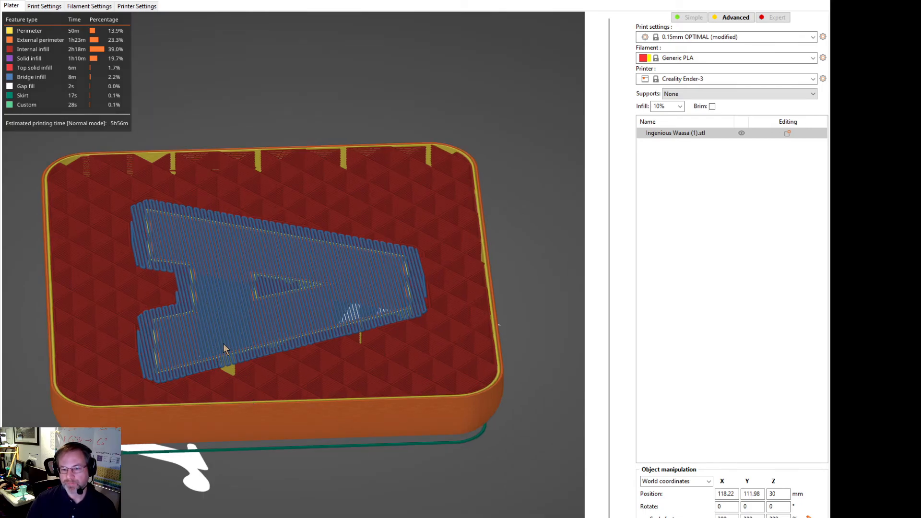
left_click_drag(250, 462, 226, 513)
Step: Enable Generate support material in the print settings and return to the resliced block
left_click(52, 7)
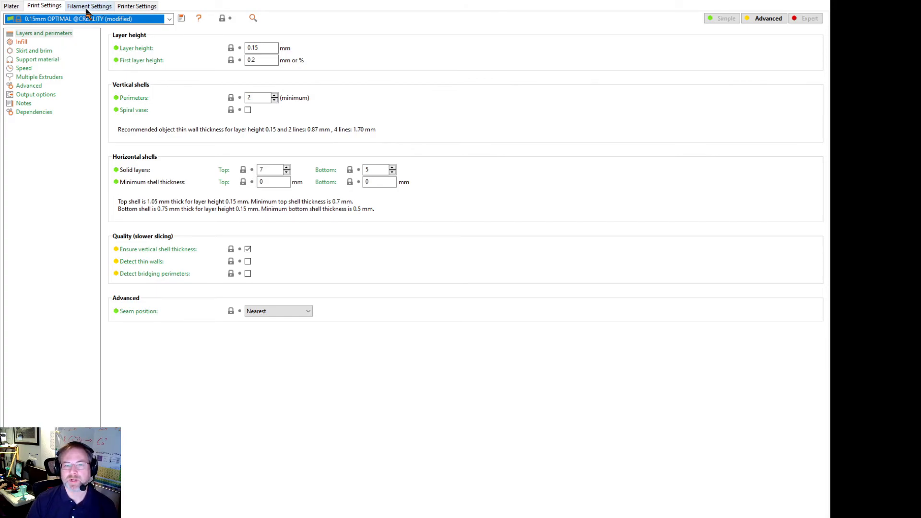
left_click(52, 60)
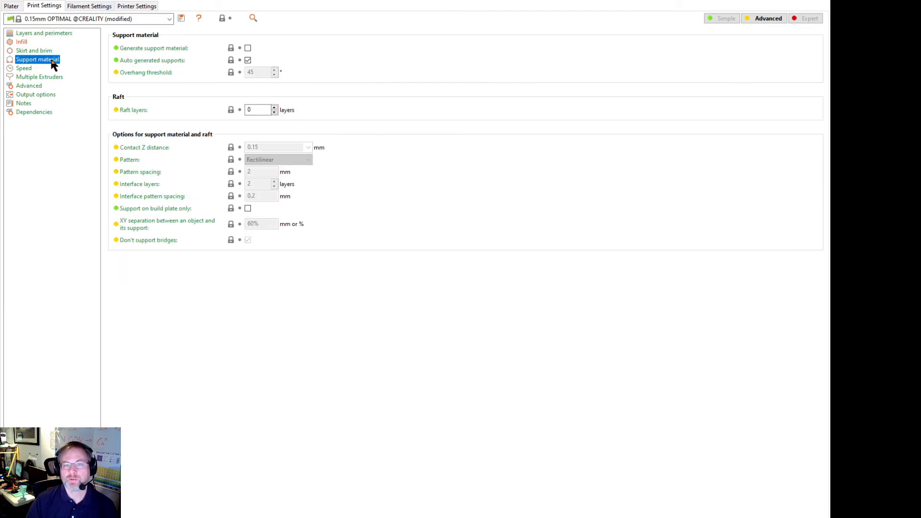
left_click(248, 48)
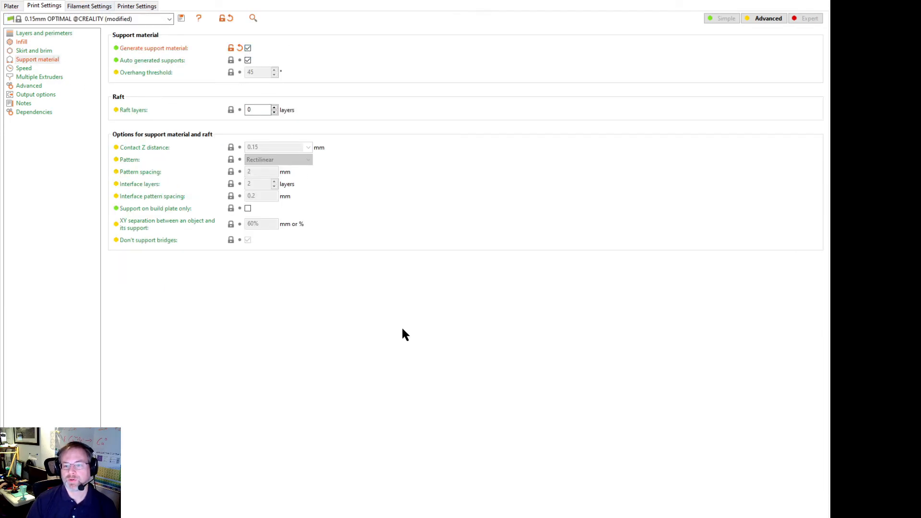
left_click(11, 6)
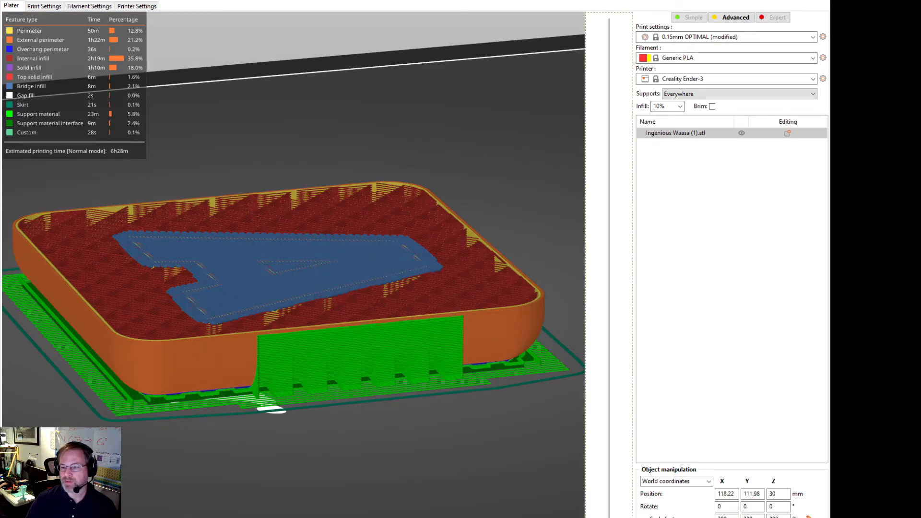
Step: Inspect the supports around the C cut-out with the preview raised to 32.03 mm and 45.35 mm, and lowered to 34.85 mm
left_click_drag(605, 517, 530, 266)
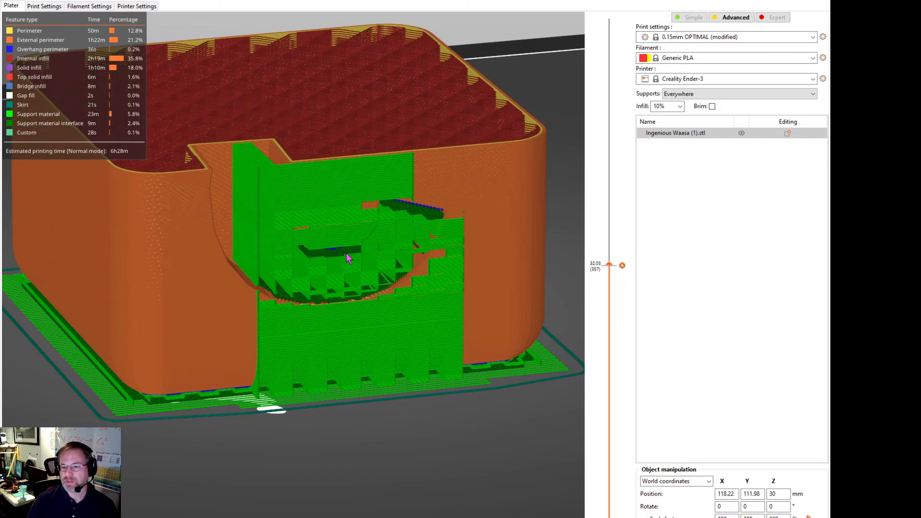
scroll(609, 264, "up", 1)
left_click_drag(608, 263, 575, 118)
scroll(508, 136, "down", 3)
scroll(523, 159, "down", 2)
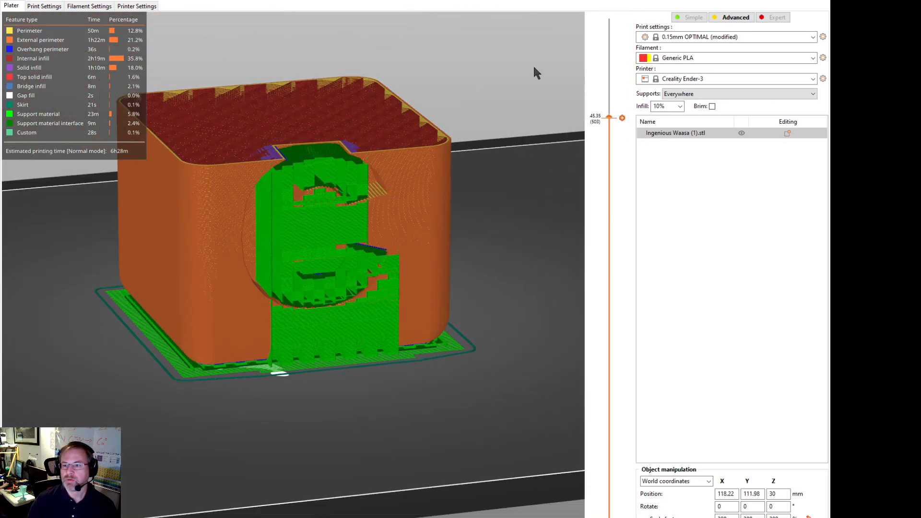
left_click_drag(608, 116, 569, 232)
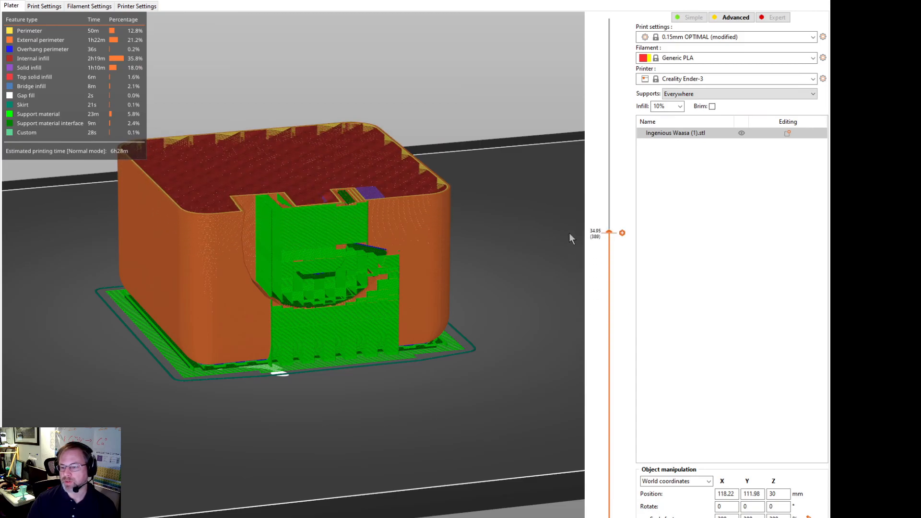